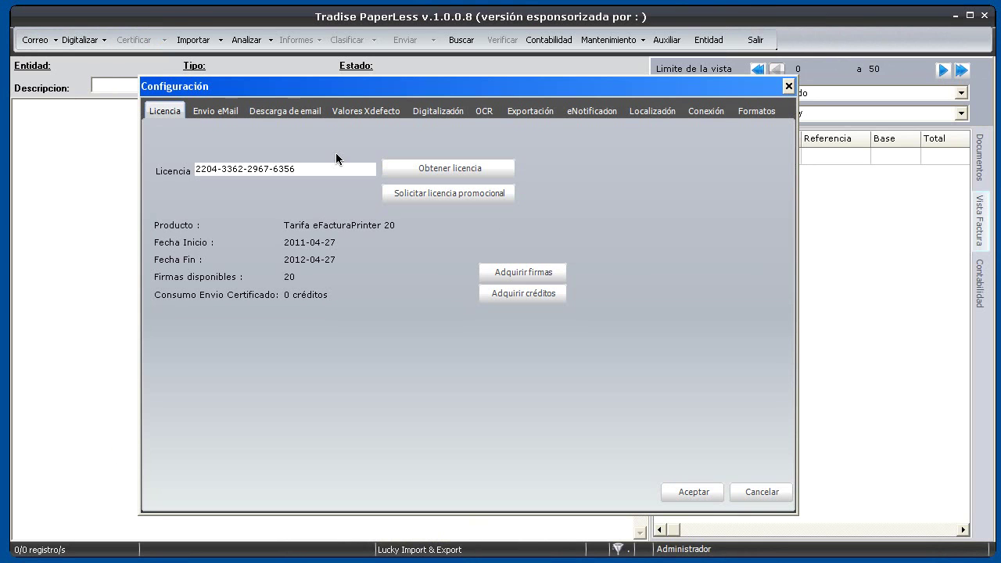
# - Review the licence and outgoing e-mail settings, and display the default values settings
pyautogui.moveTo(329, 168); pyautogui.dragTo(212, 164)
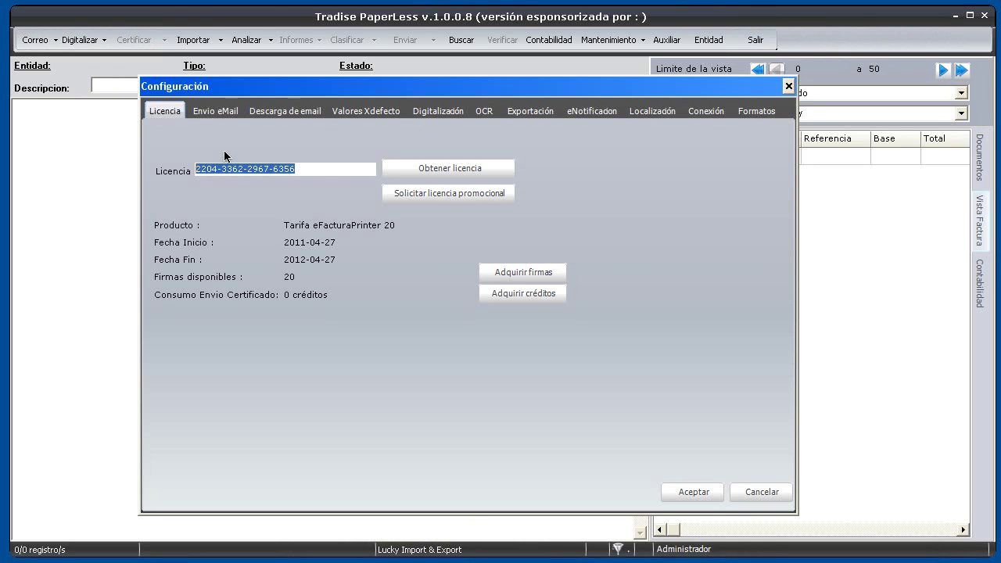
pyautogui.click(230, 111)
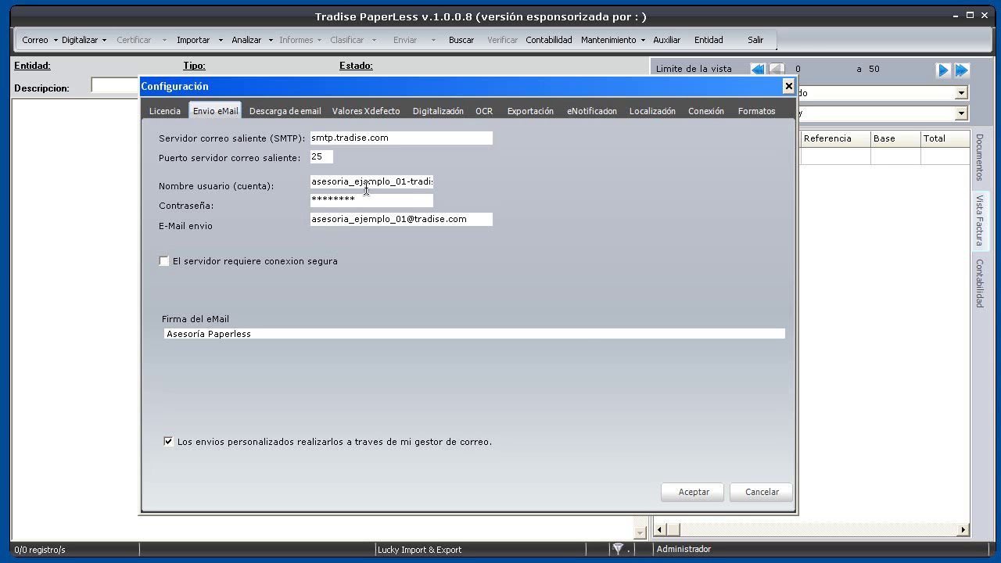
pyautogui.click(375, 110)
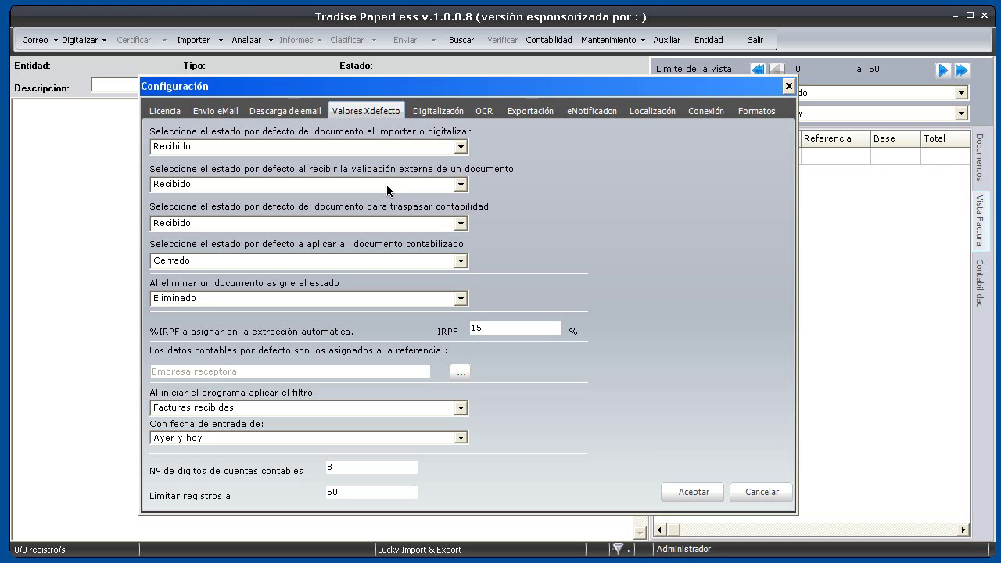
# - Try Para contabilizar as the default document state for accounting transfer and switch it back to Recibido
pyautogui.click(461, 224)
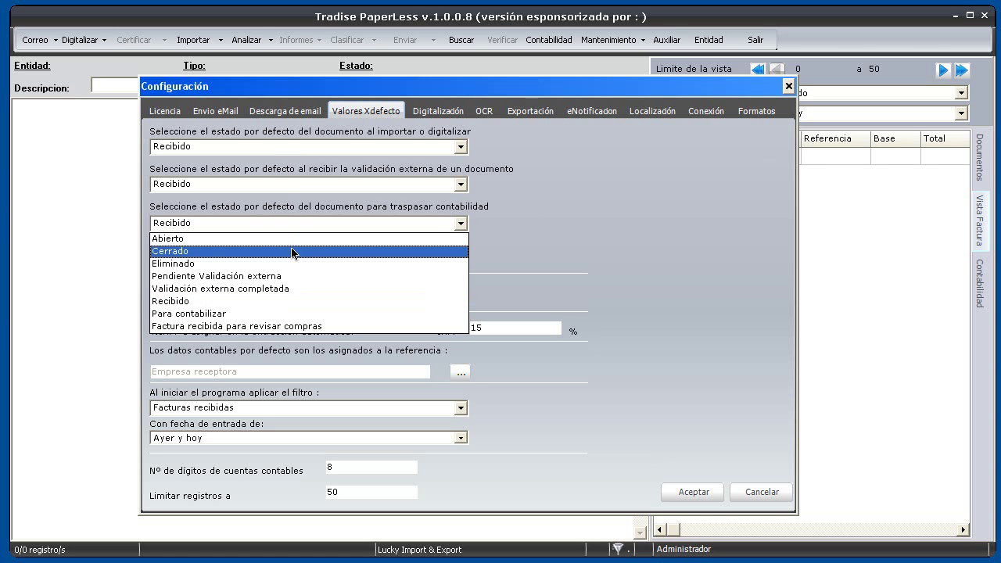
pyautogui.click(274, 313)
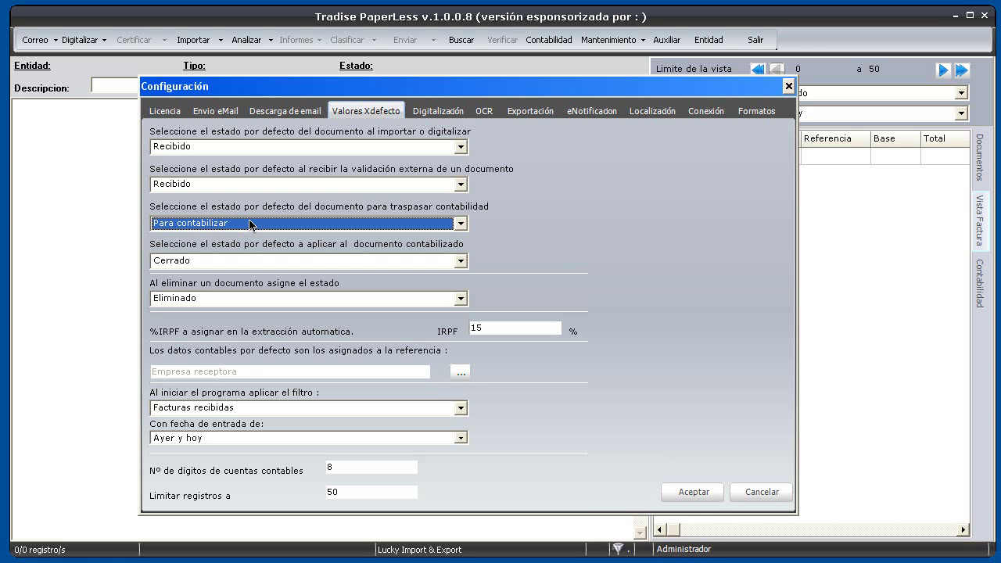
pyautogui.click(250, 224)
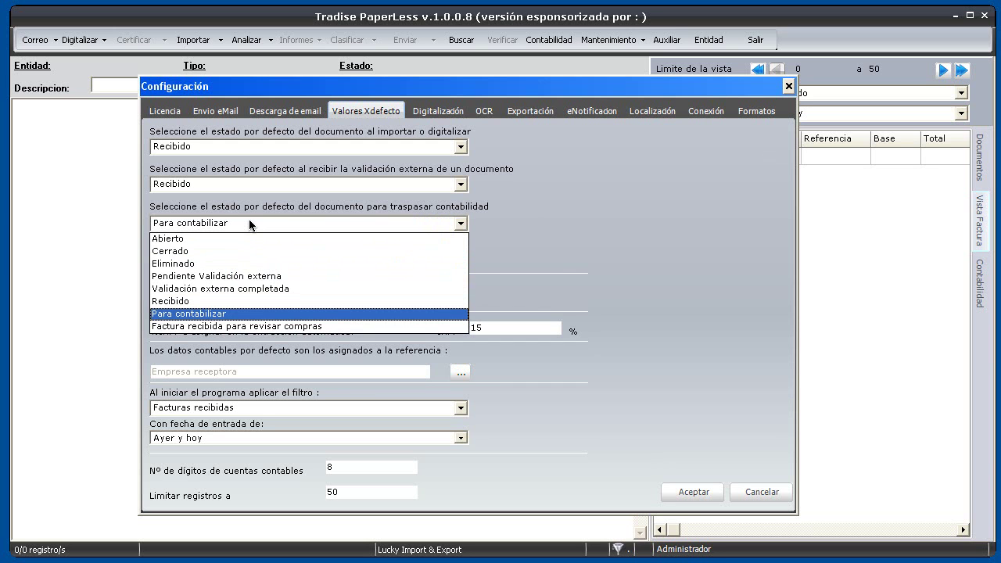
pyautogui.click(239, 303)
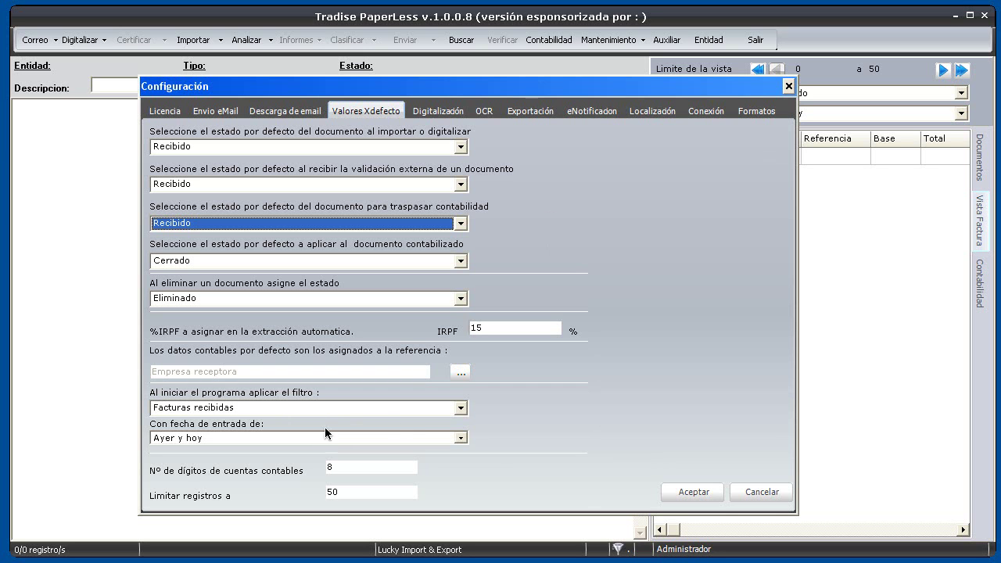
# - Set the filter applied at program start to Facturas recibidas with the entry date Ayer y hoy
pyautogui.click(461, 408)
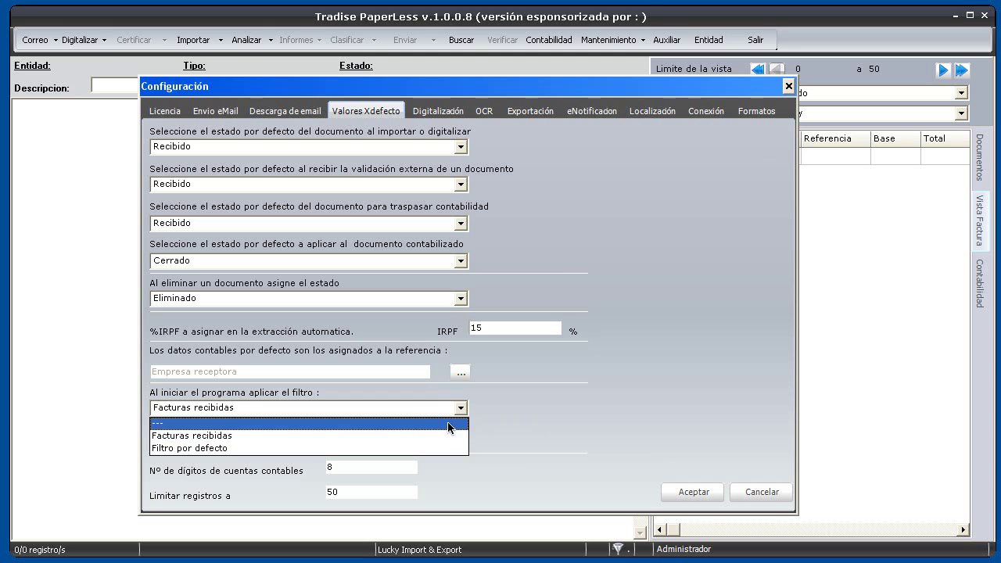
pyautogui.click(412, 440)
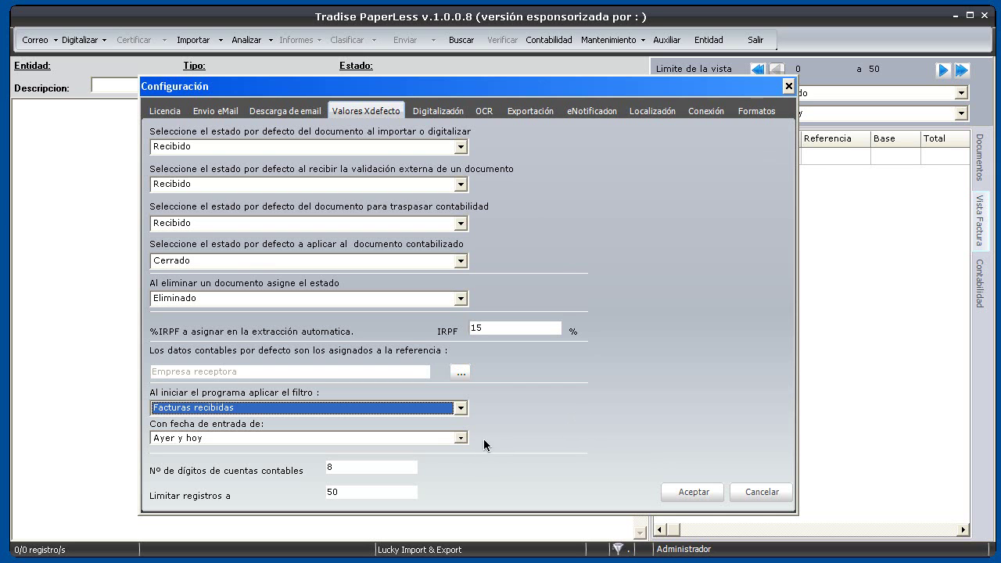
pyautogui.click(461, 438)
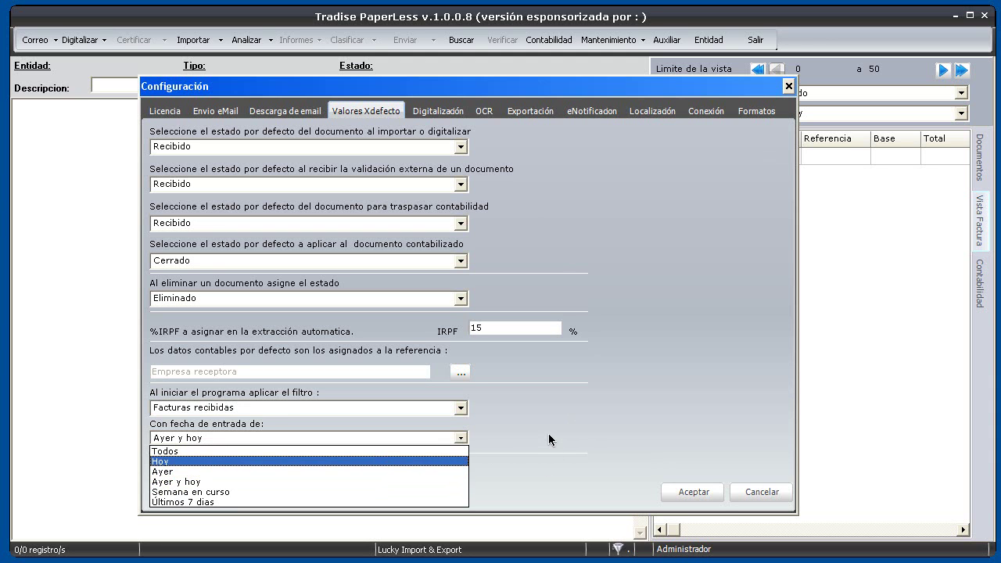
pyautogui.click(336, 480)
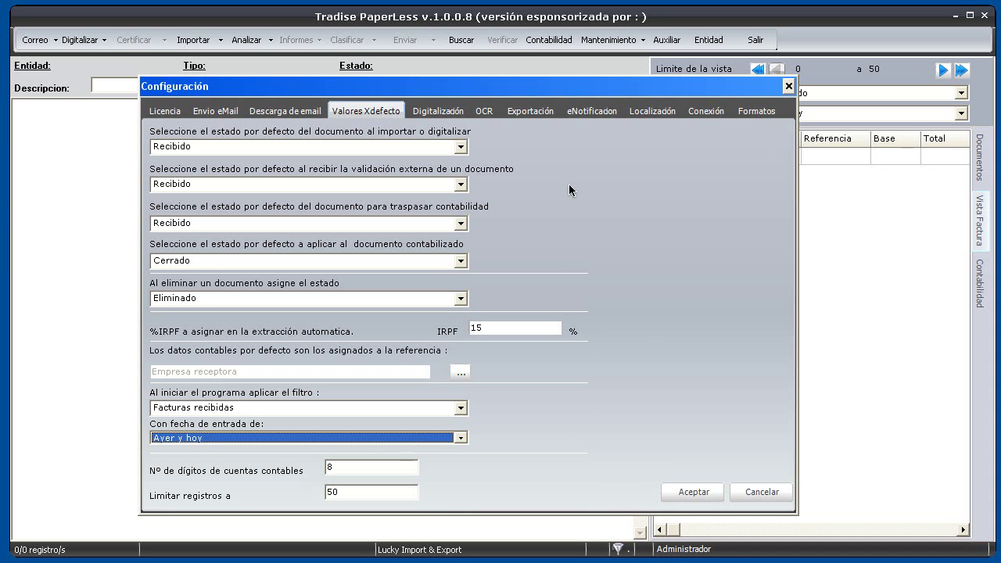
# - View the separator page image used for grouping digitized documents and close it
pyautogui.click(455, 117)
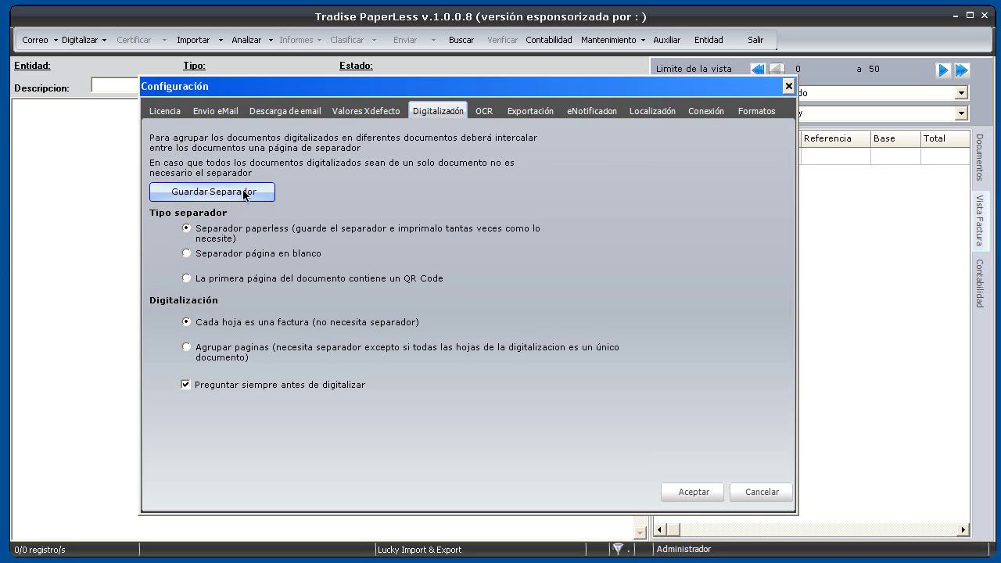
pyautogui.doubleClick(0, 200)
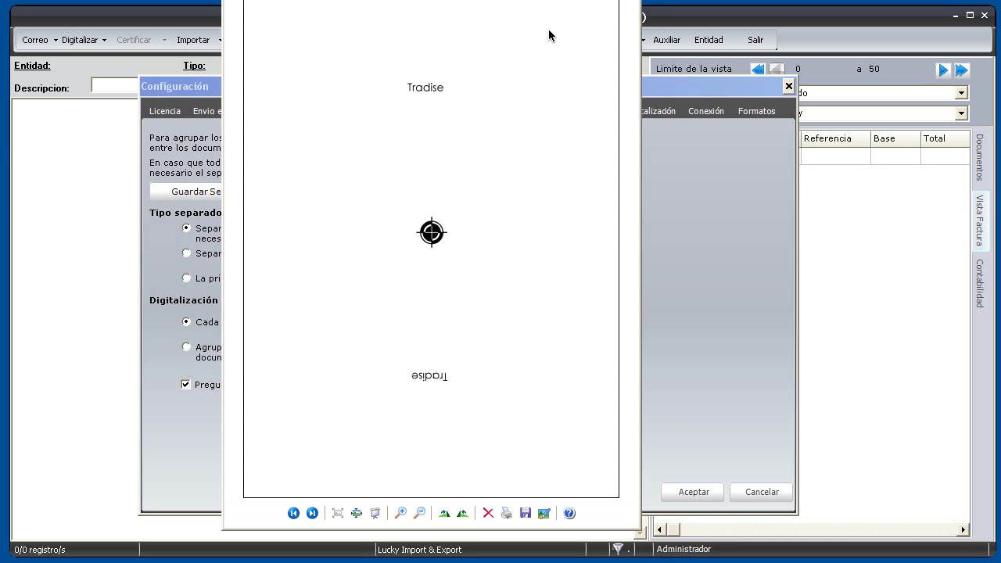
pyautogui.moveTo(562, 0); pyautogui.dragTo(583, 0)
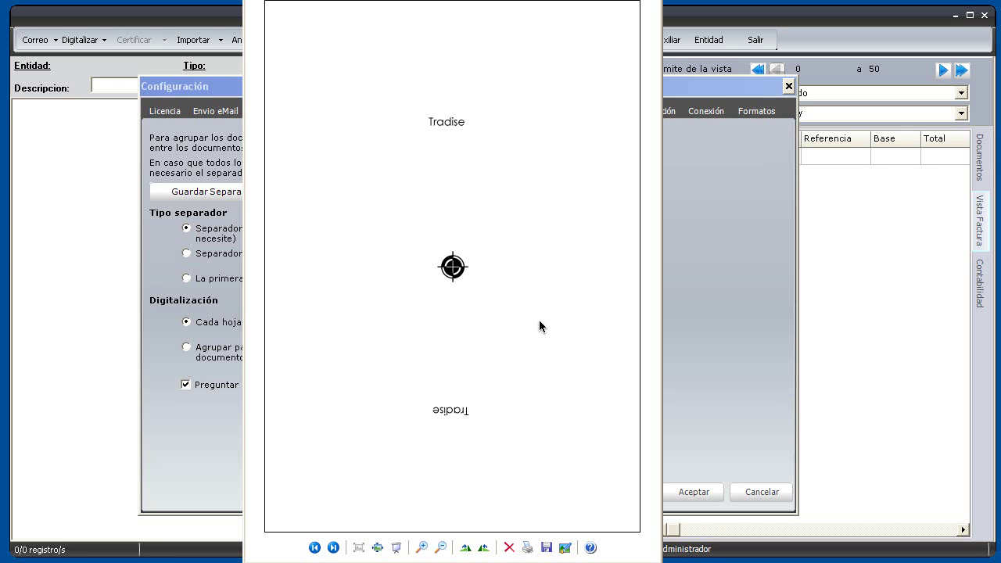
pyautogui.click(655, 10)
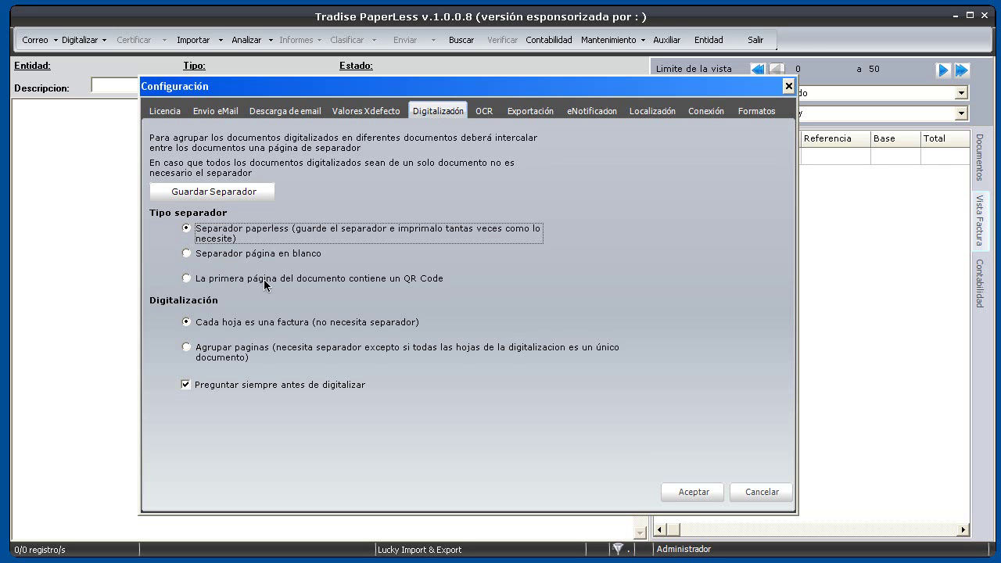
# - Review the OCR, export, folder location, proxy connection and format settings, and close the configuration
pyautogui.click(484, 113)
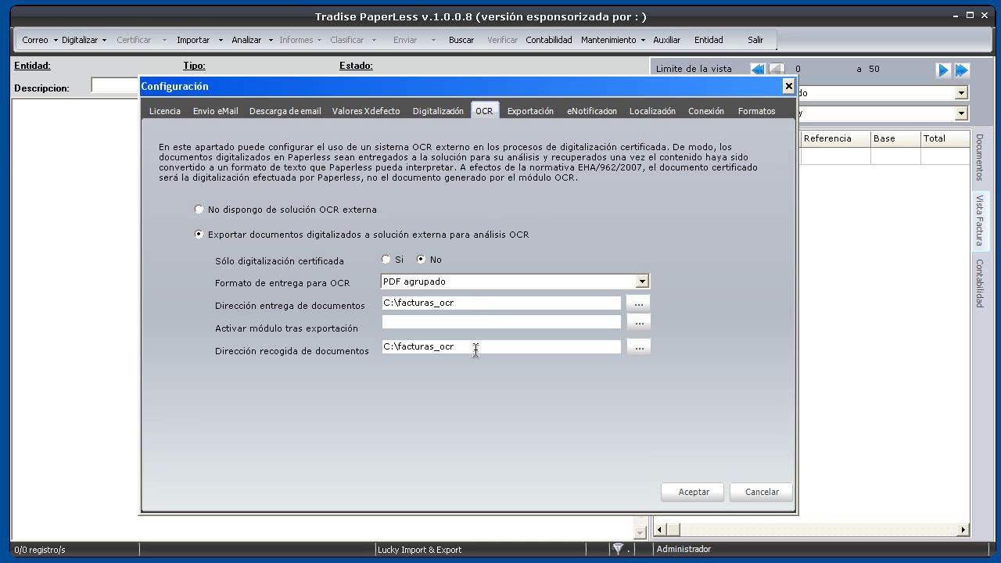
pyautogui.click(527, 112)
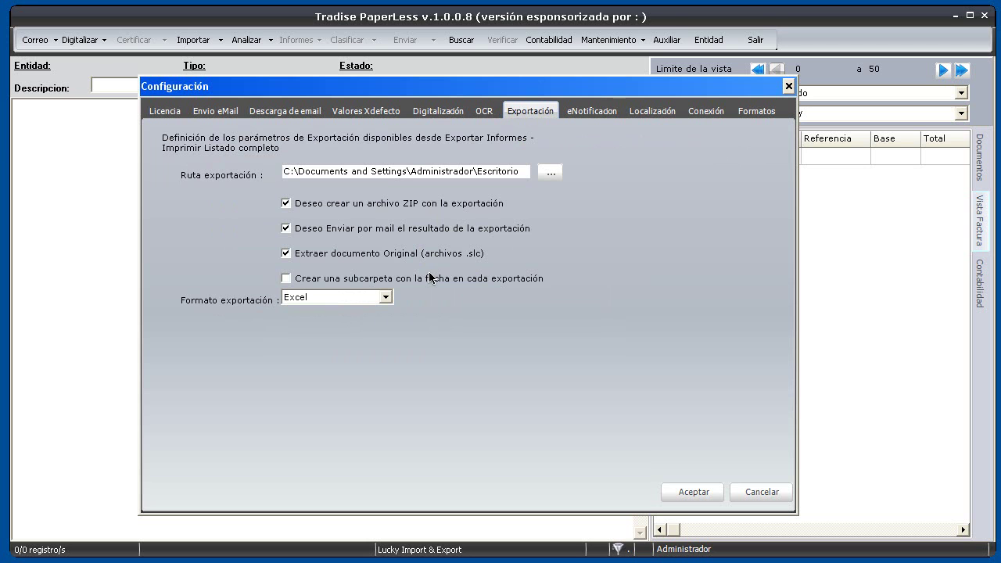
pyautogui.click(642, 111)
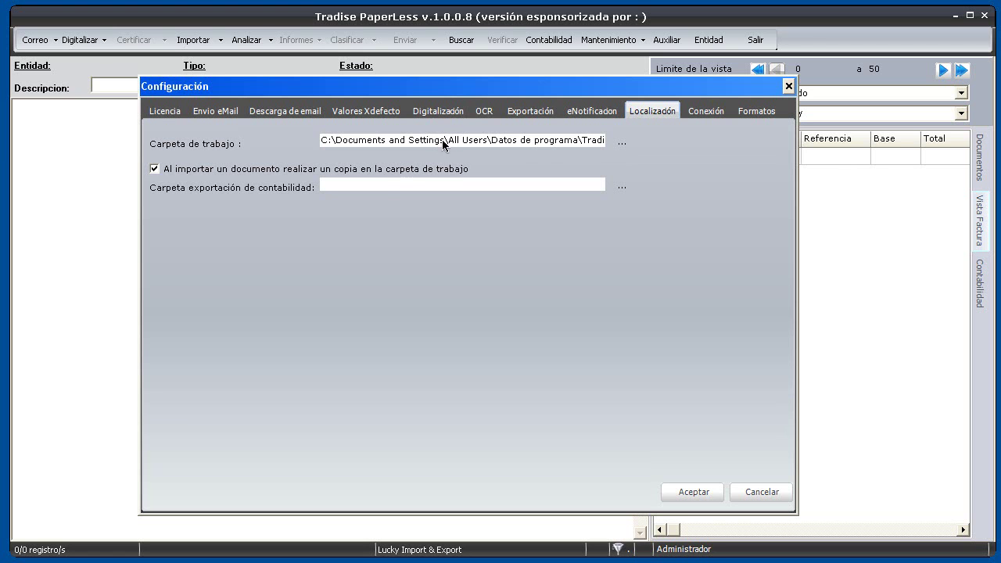
pyautogui.click(383, 182)
pyautogui.click(716, 110)
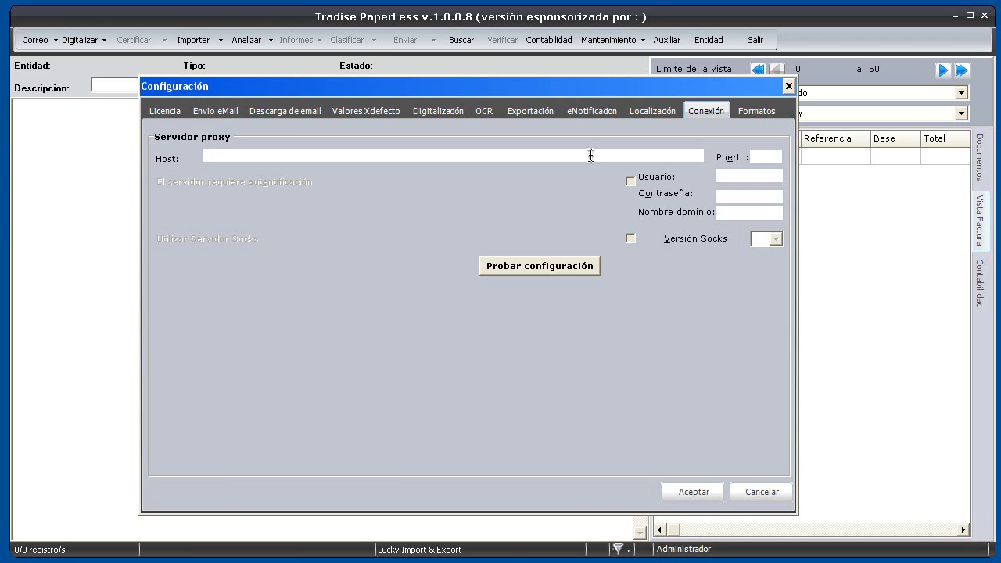
pyautogui.click(750, 110)
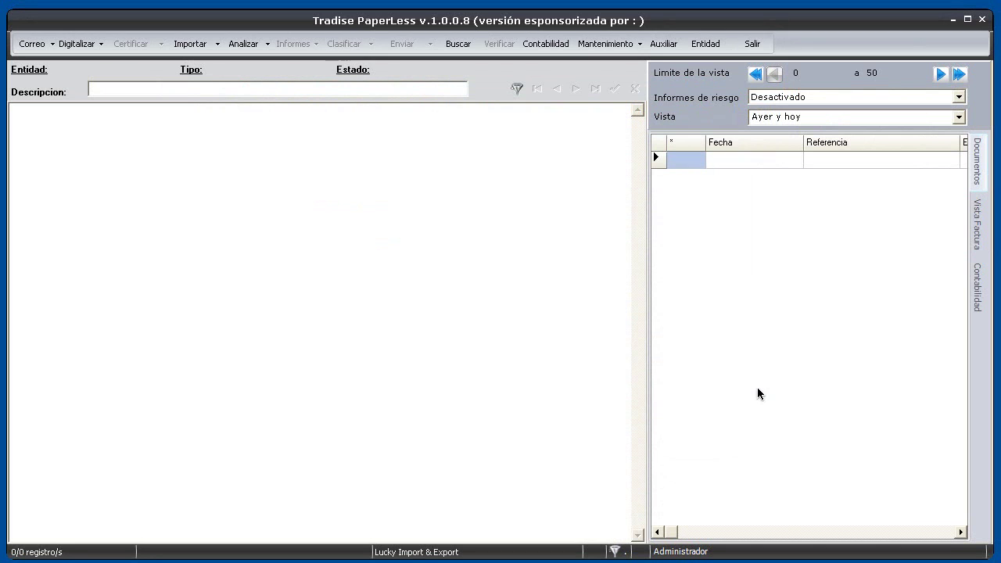
# - Open the Empresa receptora record for editing from the maintenance list of references
pyautogui.click(642, 44)
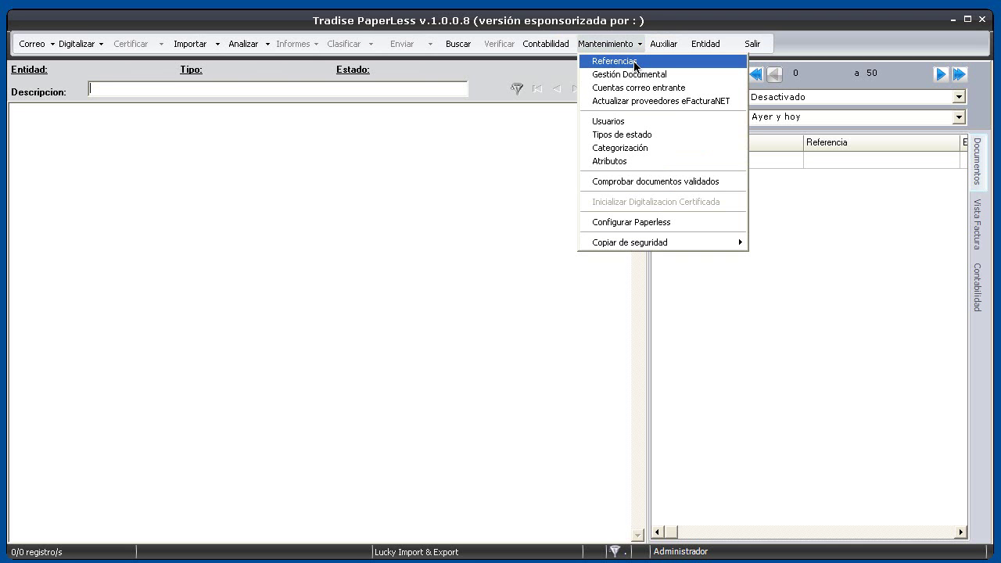
pyautogui.click(634, 63)
pyautogui.moveTo(529, 70); pyautogui.dragTo(536, 150)
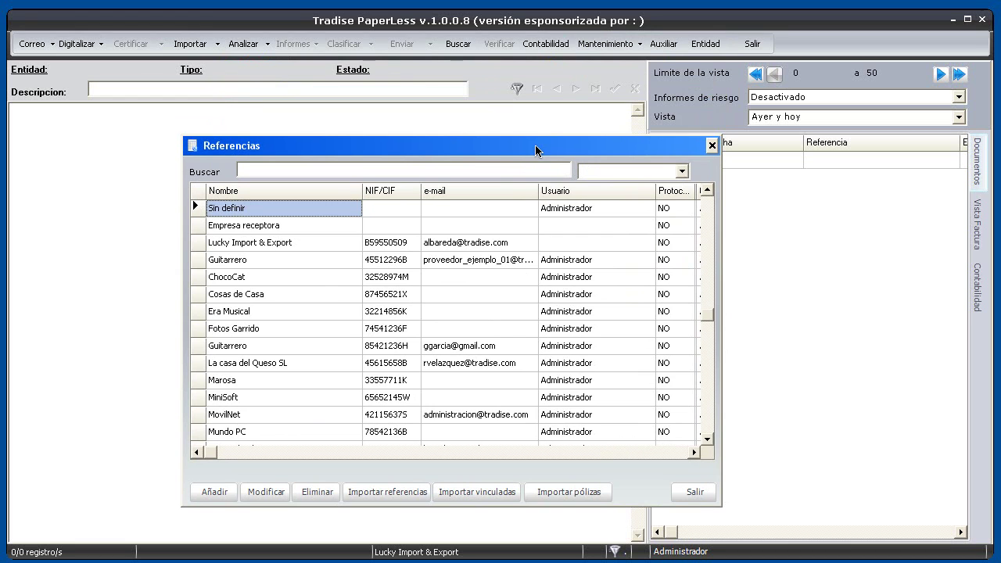
pyautogui.click(336, 228)
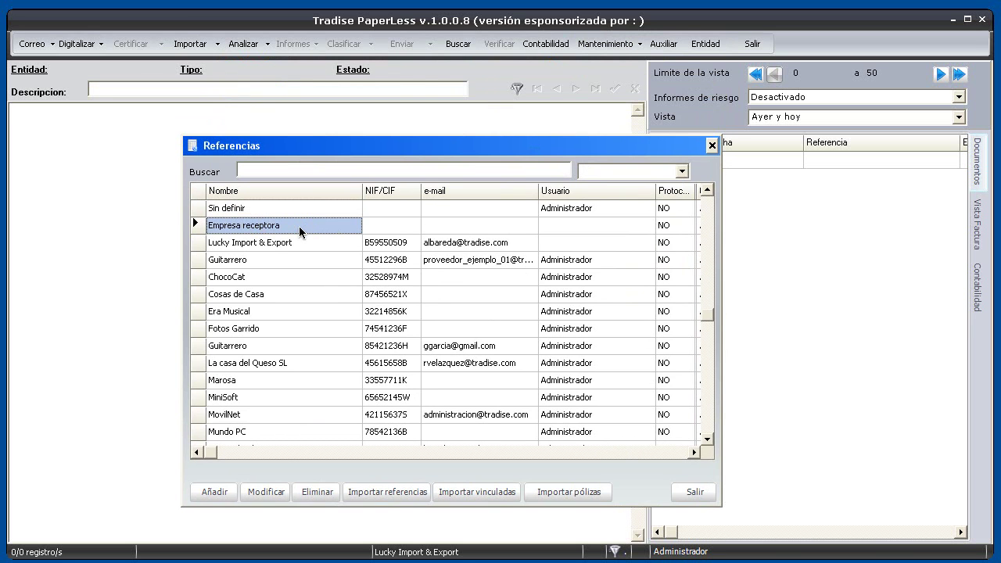
pyautogui.doubleClick(299, 226)
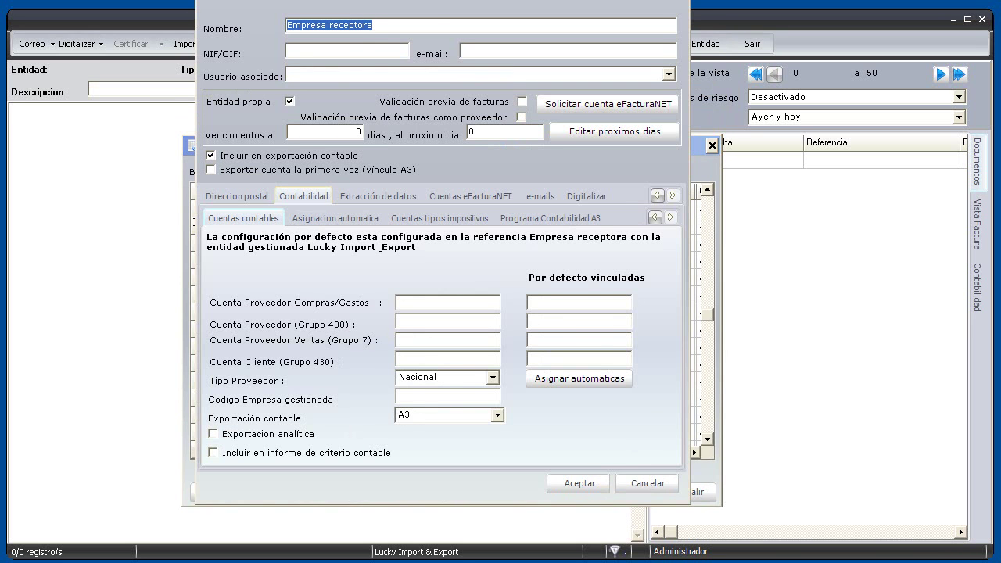
pyautogui.moveTo(457, 29); pyautogui.dragTo(454, 36)
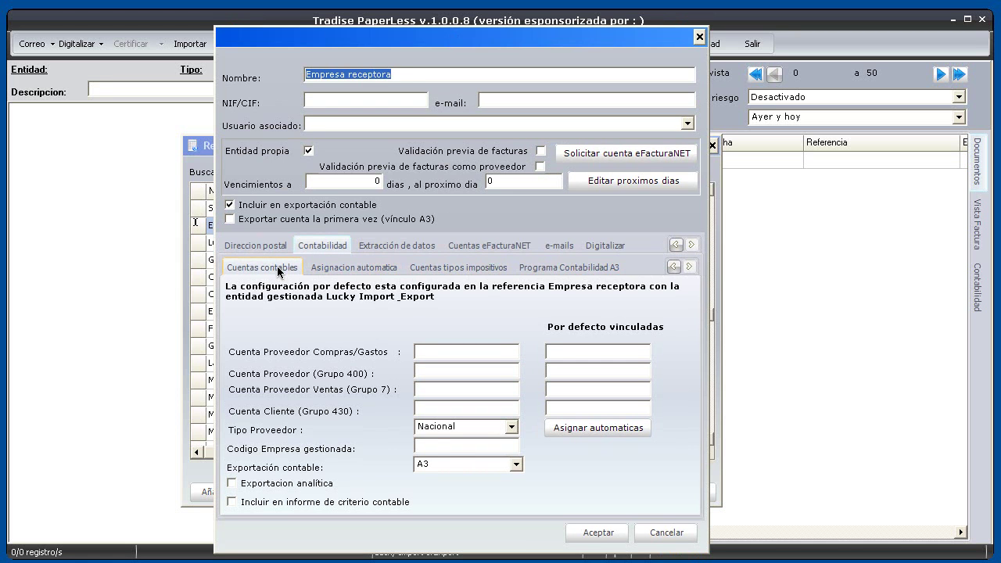
# - Set the accounting export format of Empresa receptora to A3
pyautogui.click(434, 445)
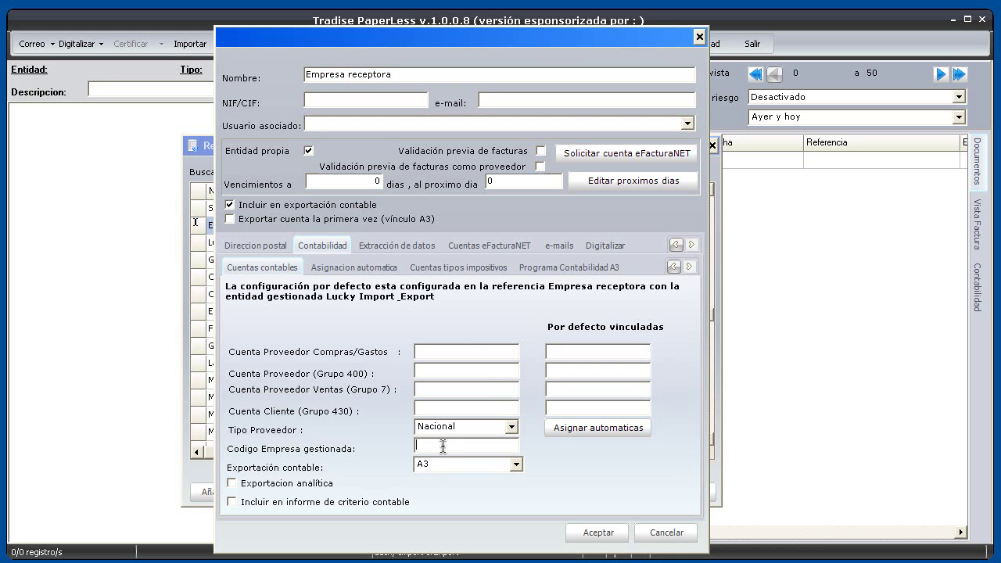
pyautogui.click(517, 467)
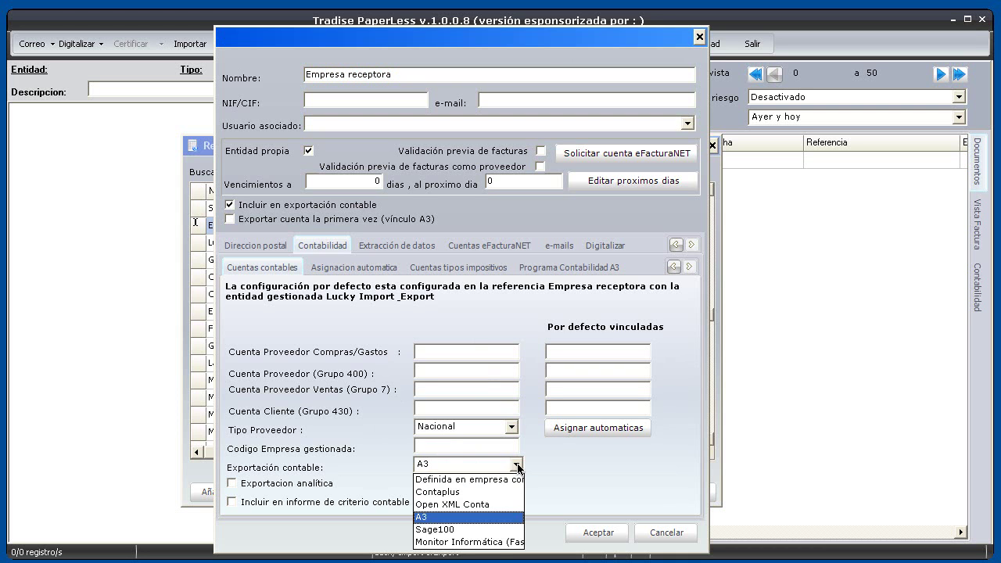
pyautogui.click(491, 517)
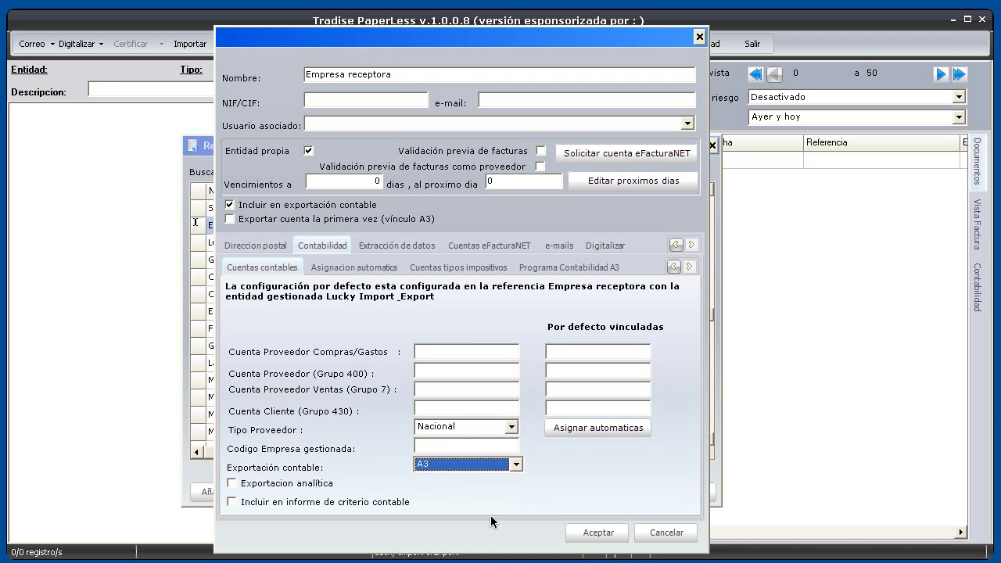
pyautogui.click(565, 351)
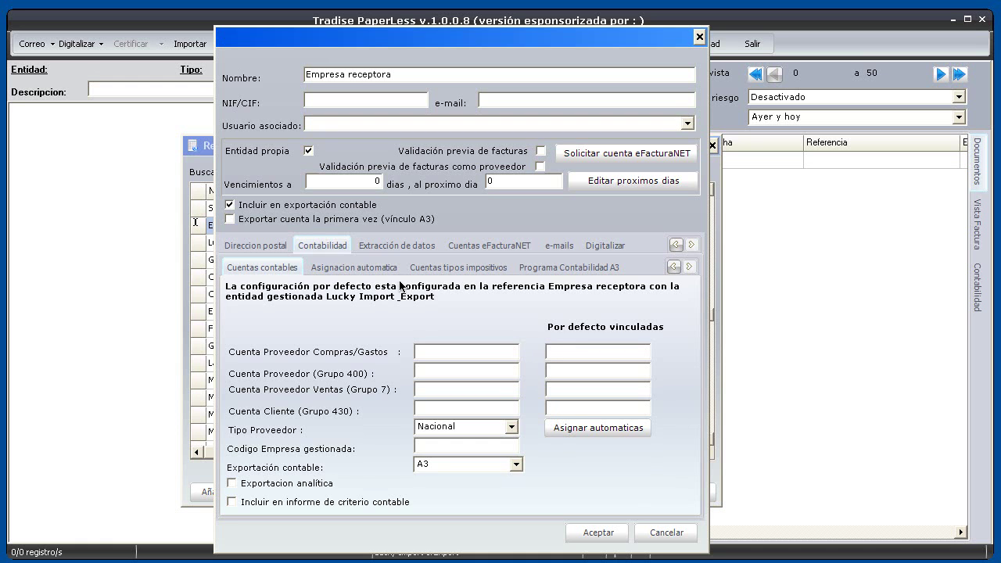
# - Set the client account (Grupo 430) for automatic assignment to 43000100 in Empresa receptora
pyautogui.click(360, 269)
pyautogui.click(433, 372)
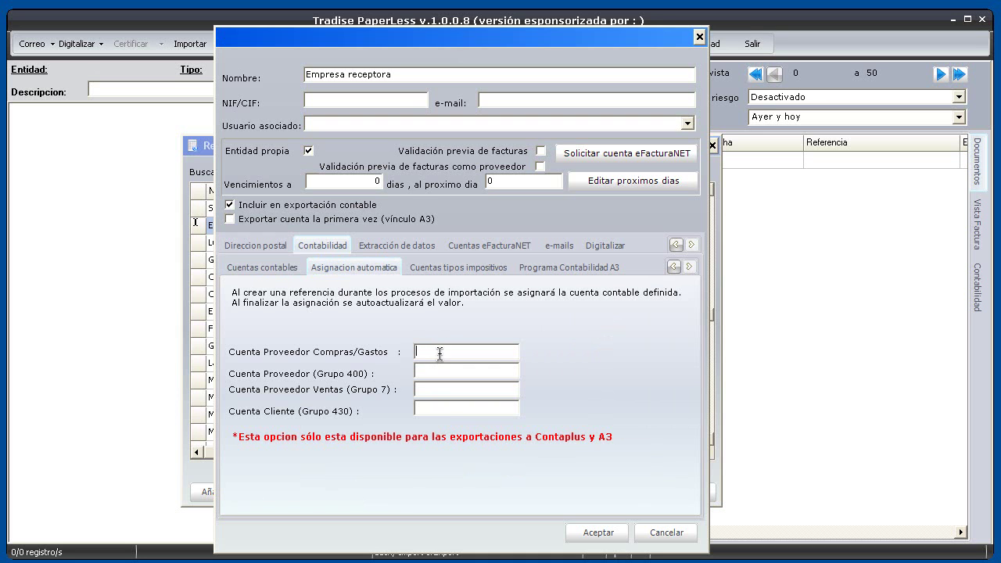
pyautogui.click(431, 408)
pyautogui.write('43000100')
pyautogui.click(445, 351)
pyautogui.click(269, 270)
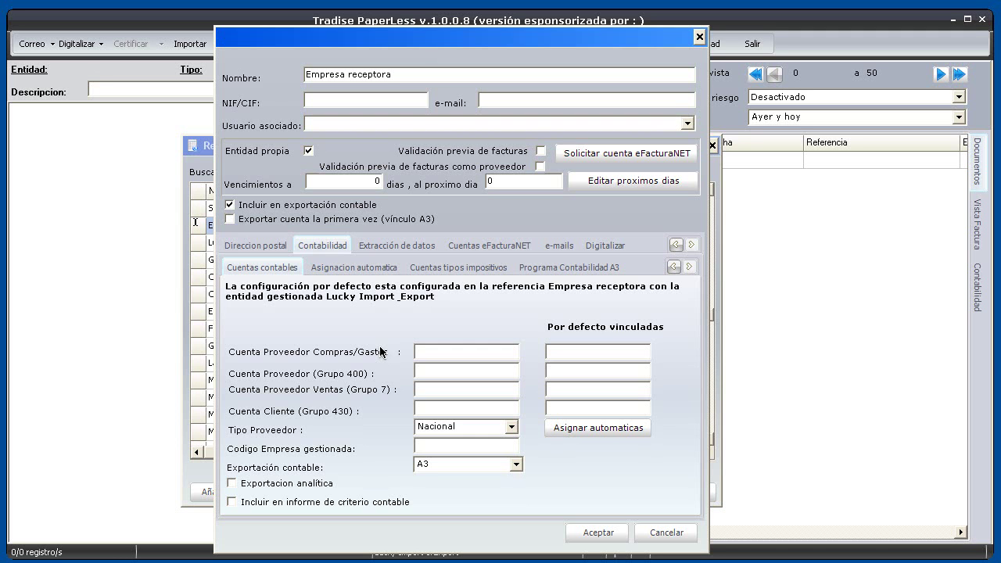
pyautogui.click(374, 267)
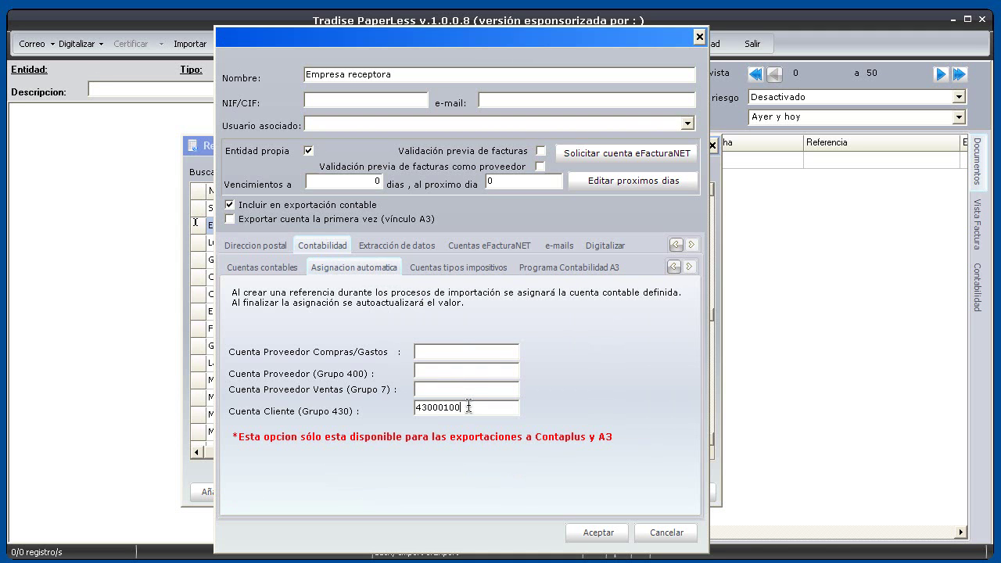
# - Review the tax type accounts of Empresa receptora, adding and discarding a blank row to check the available tax types
pyautogui.click(456, 269)
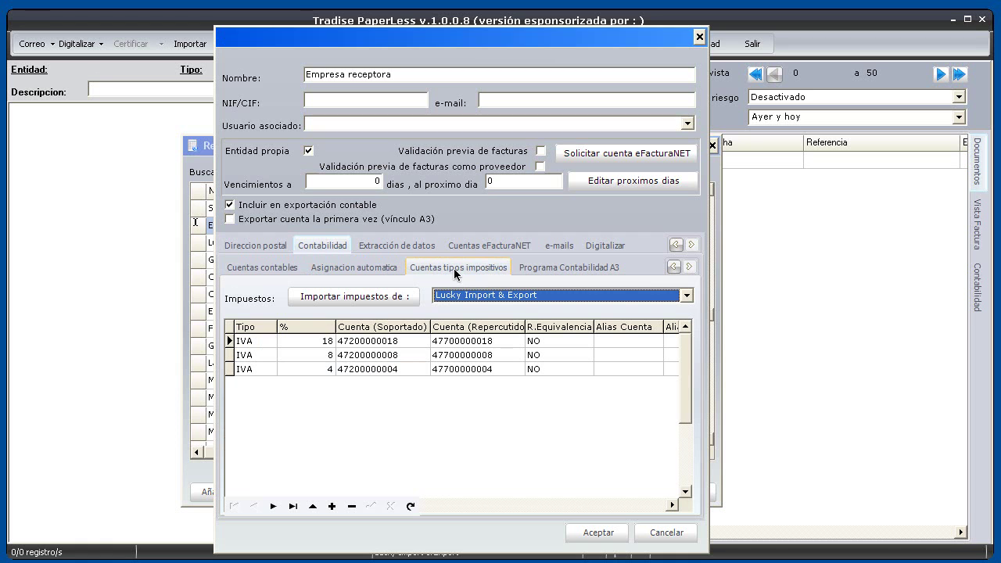
pyautogui.click(409, 342)
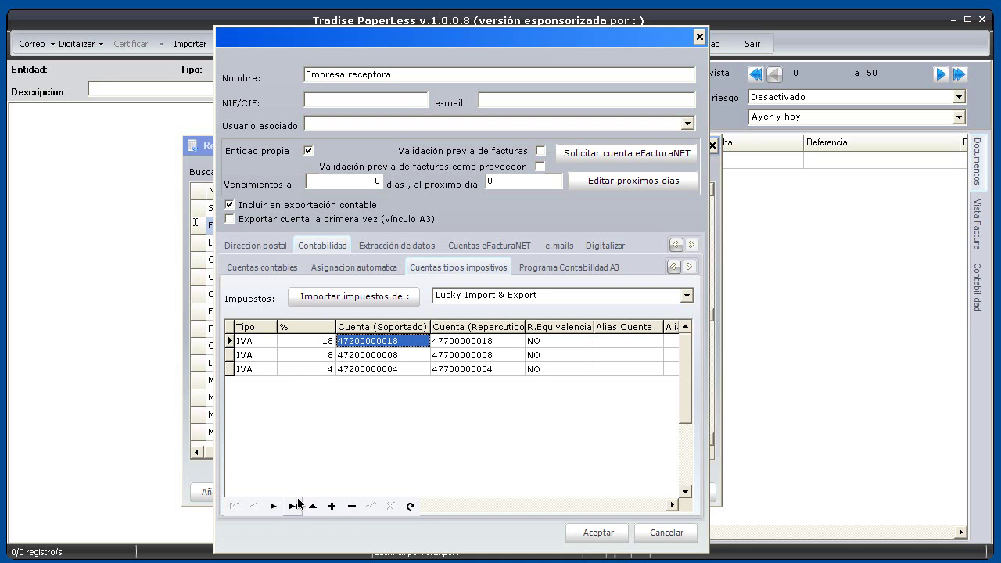
pyautogui.click(332, 506)
pyautogui.click(265, 386)
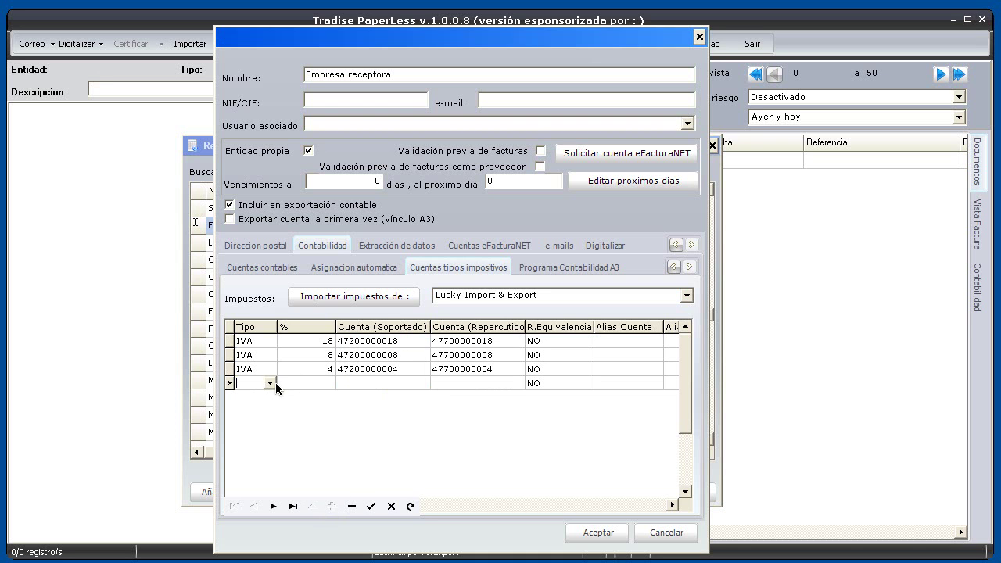
pyautogui.click(273, 383)
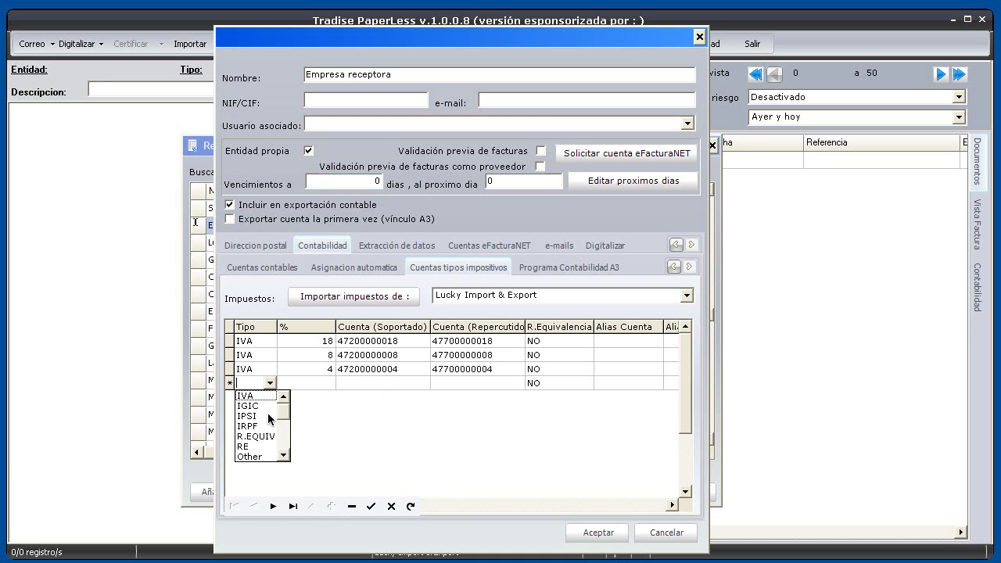
pyautogui.moveTo(283, 409)
pyautogui.mouseDown()
pyautogui.moveTo(283, 454)
pyautogui.moveTo(283, 407)
pyautogui.mouseUp()
pyautogui.click(317, 384)
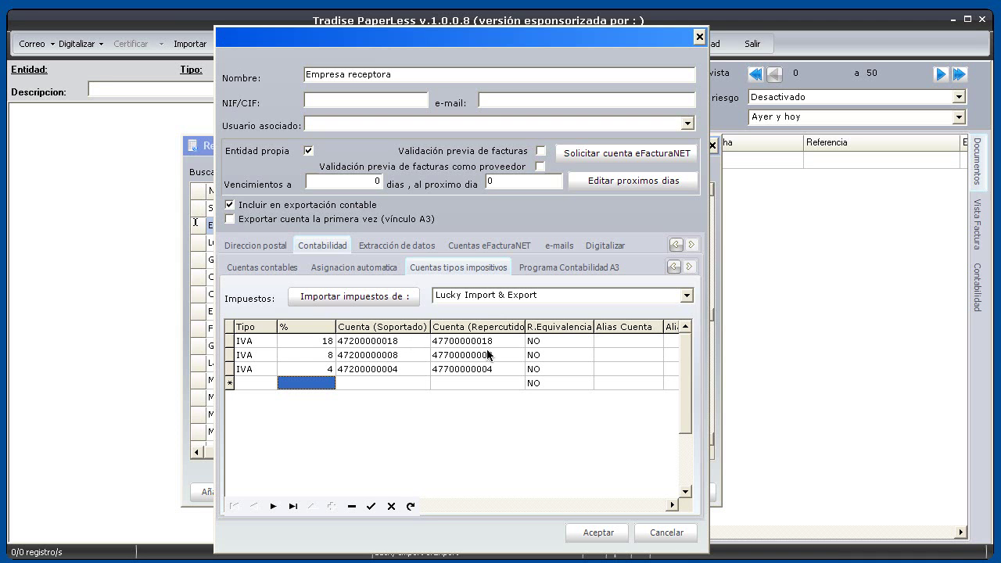
pyautogui.click(320, 341)
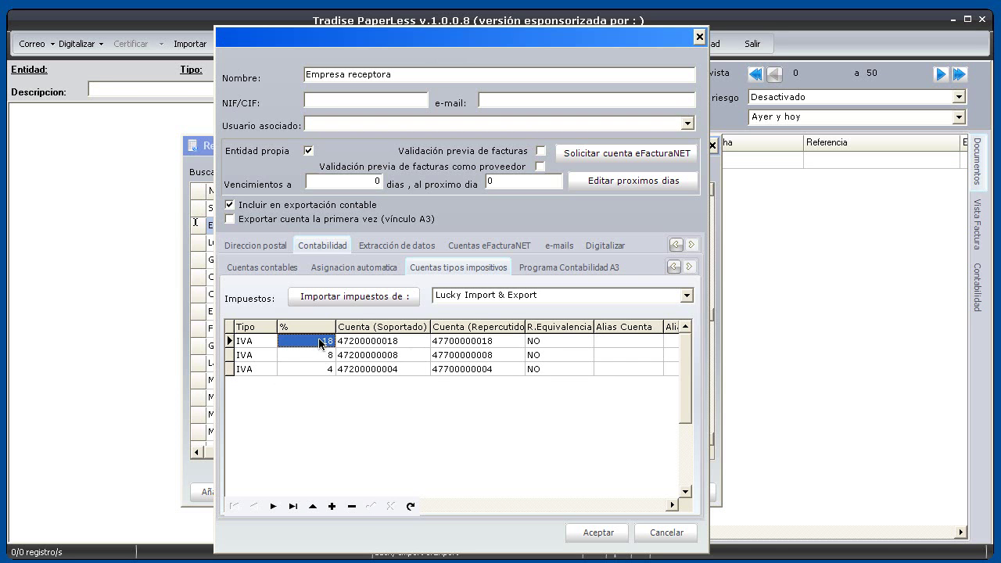
# - Review the A3 accounting program defaults, including the issued invoice subtypes, and the applicable account details of Empresa receptora
pyautogui.click(581, 269)
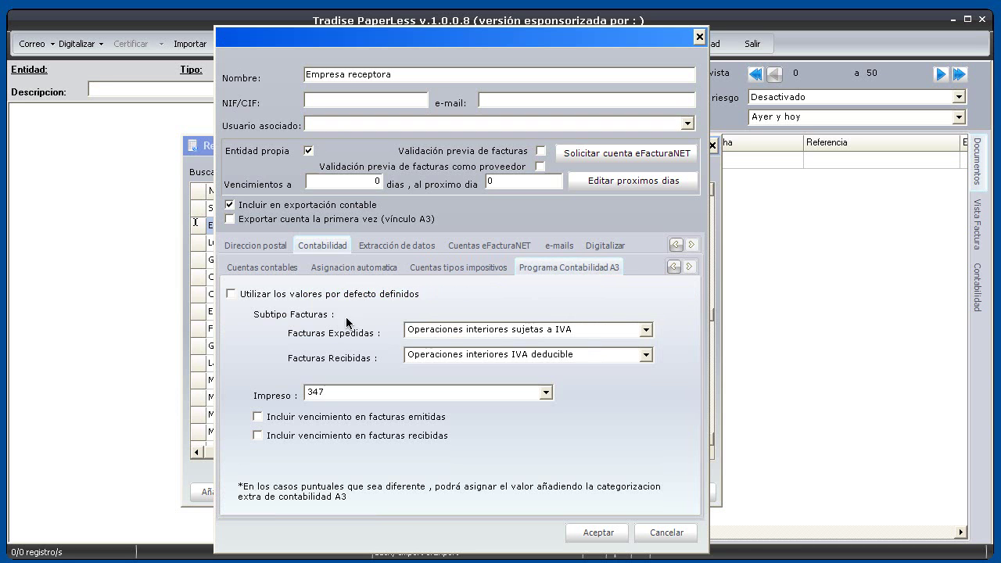
pyautogui.click(451, 333)
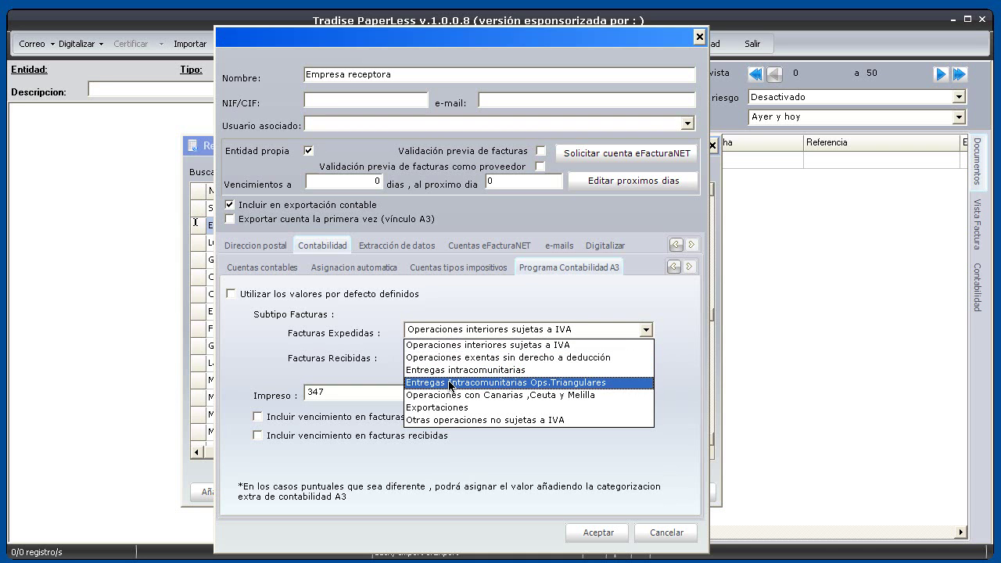
pyautogui.click(465, 307)
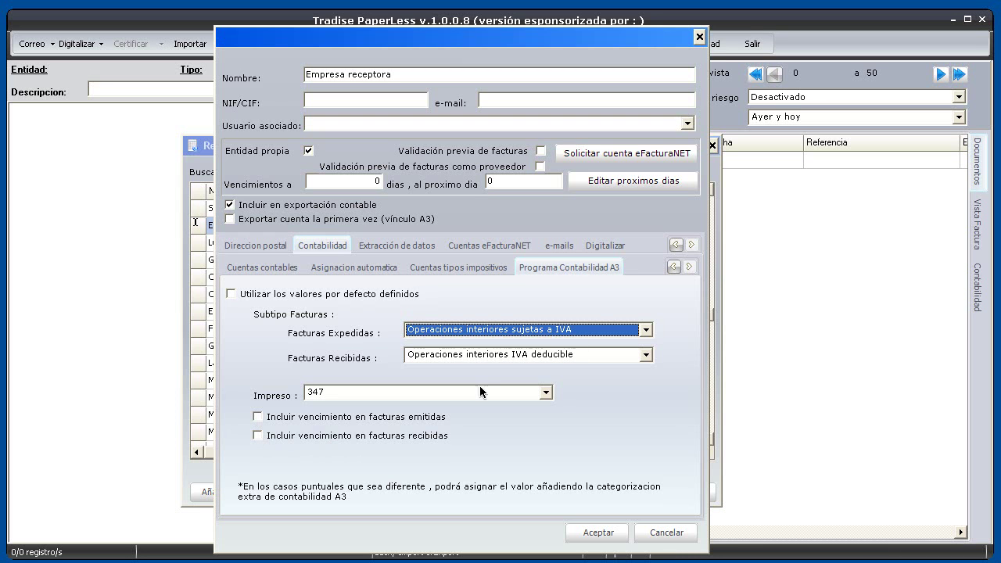
pyautogui.click(689, 268)
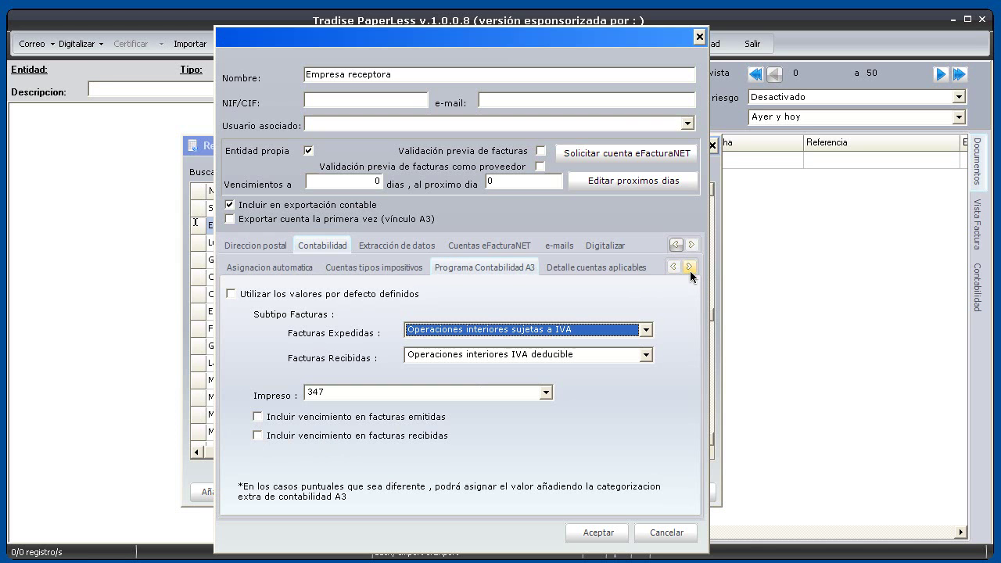
pyautogui.click(689, 267)
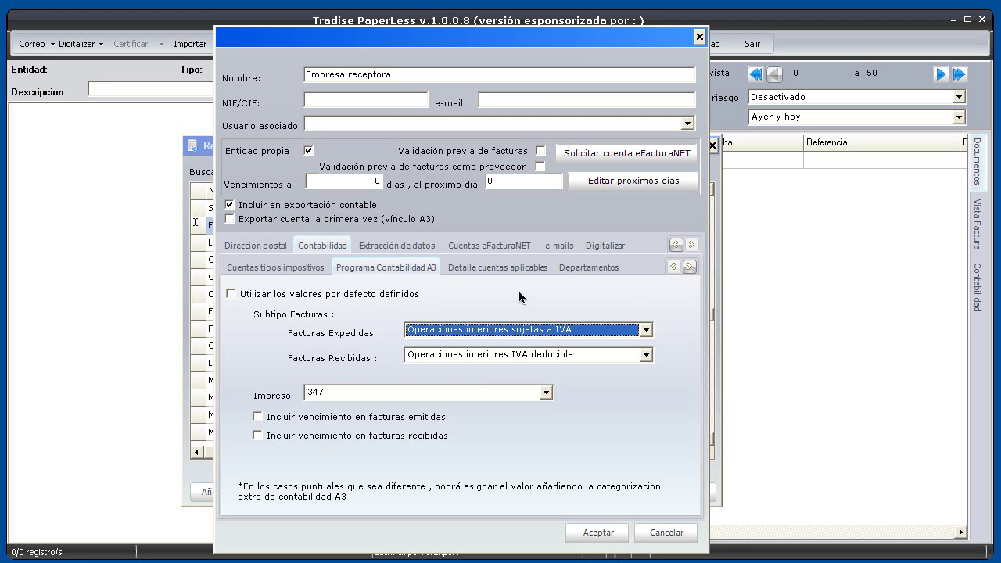
pyautogui.click(516, 266)
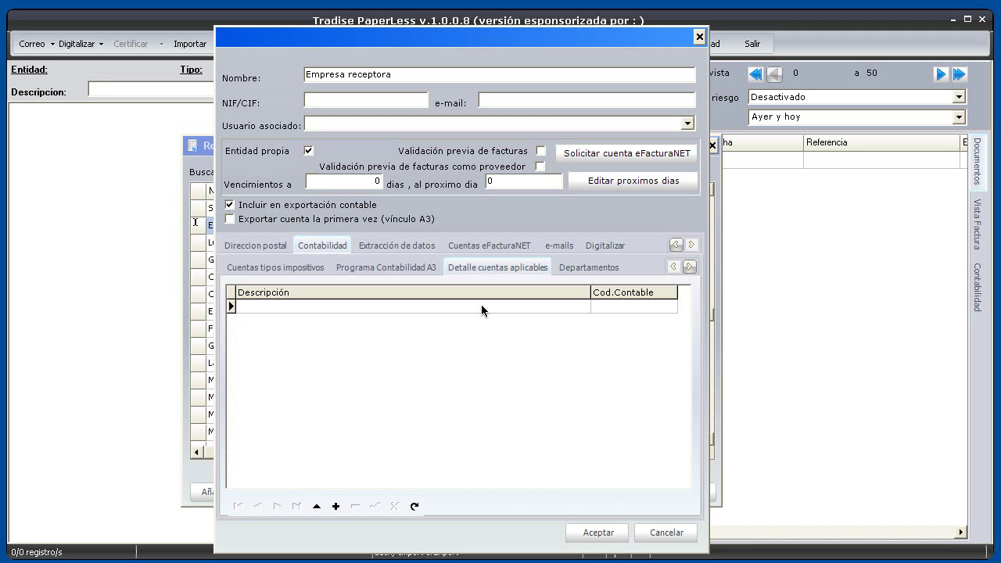
# - Review the departments of Empresa receptora and its A3 and Contaplus department code forms, closing each form without entering codes
pyautogui.click(573, 267)
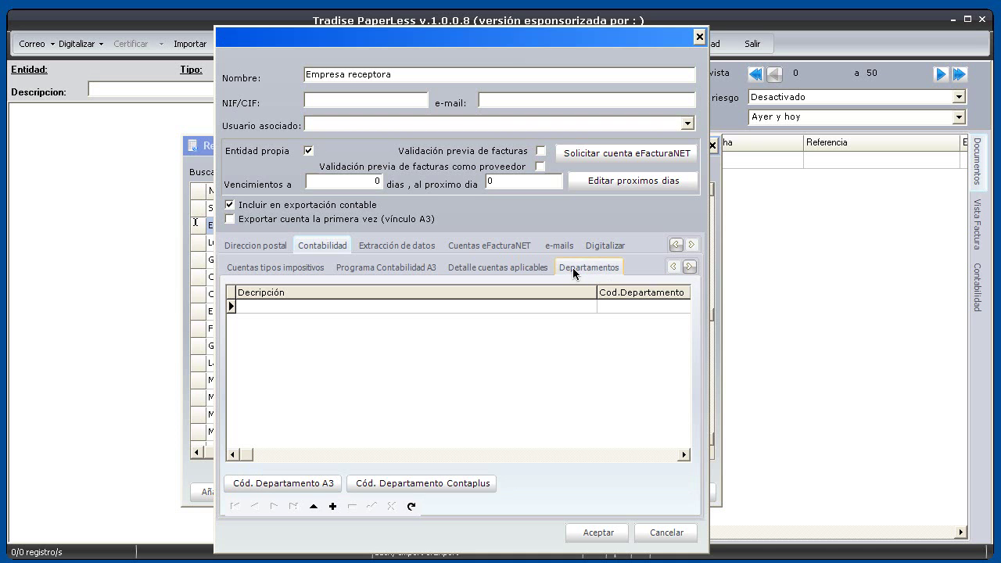
pyautogui.click(289, 484)
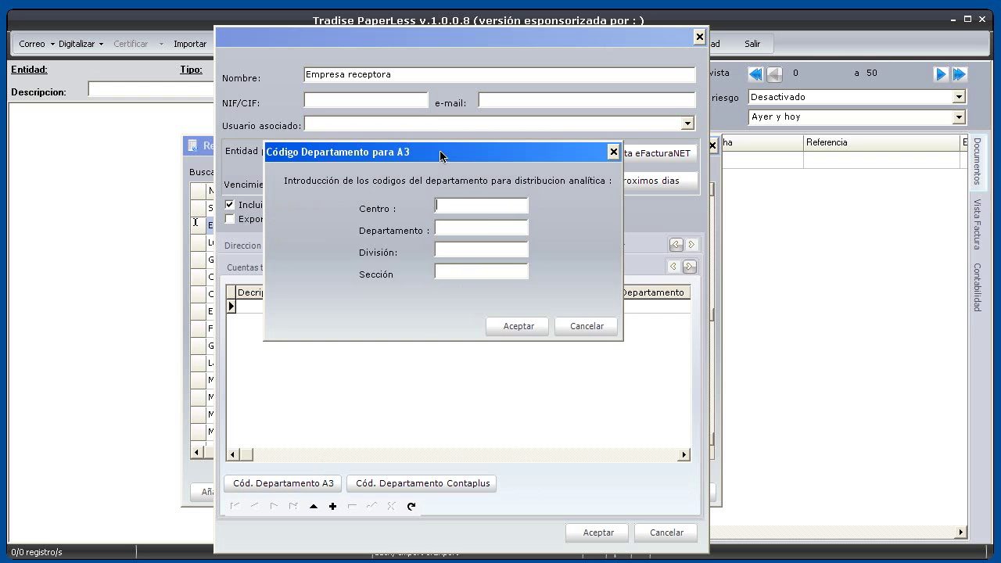
pyautogui.moveTo(440, 157); pyautogui.dragTo(437, 218)
pyautogui.click(583, 388)
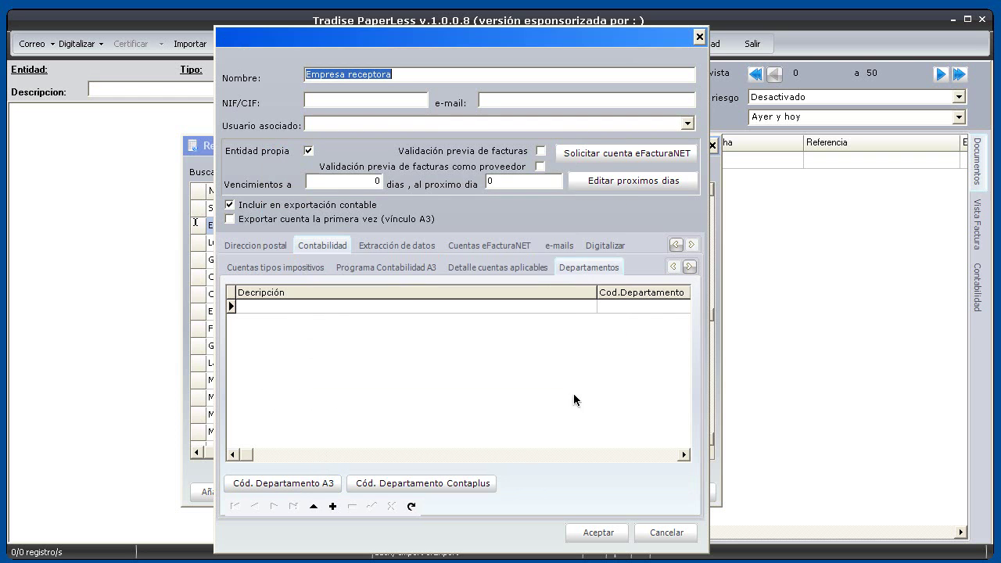
pyautogui.click(457, 485)
pyautogui.moveTo(447, 177); pyautogui.dragTo(446, 227)
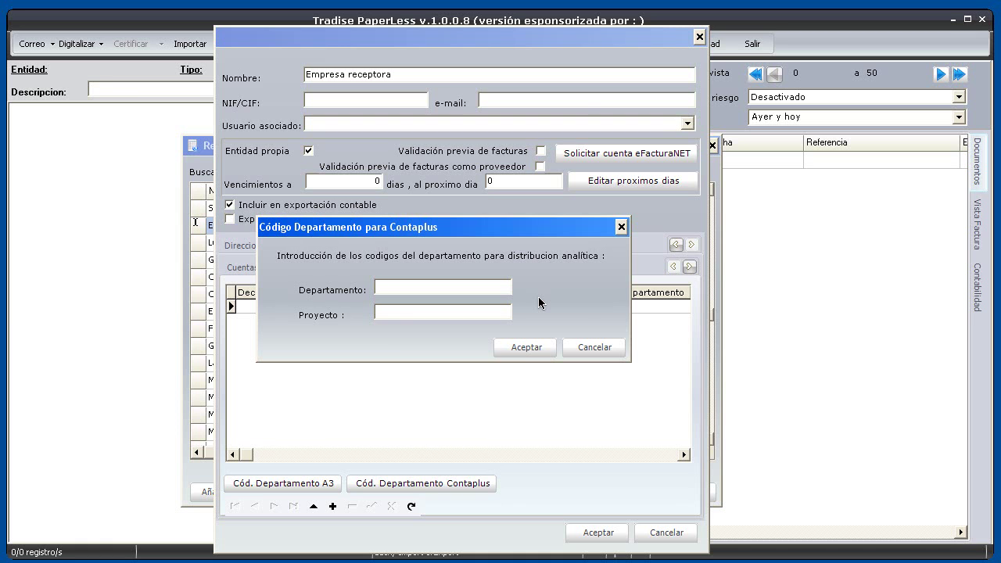
pyautogui.click(594, 348)
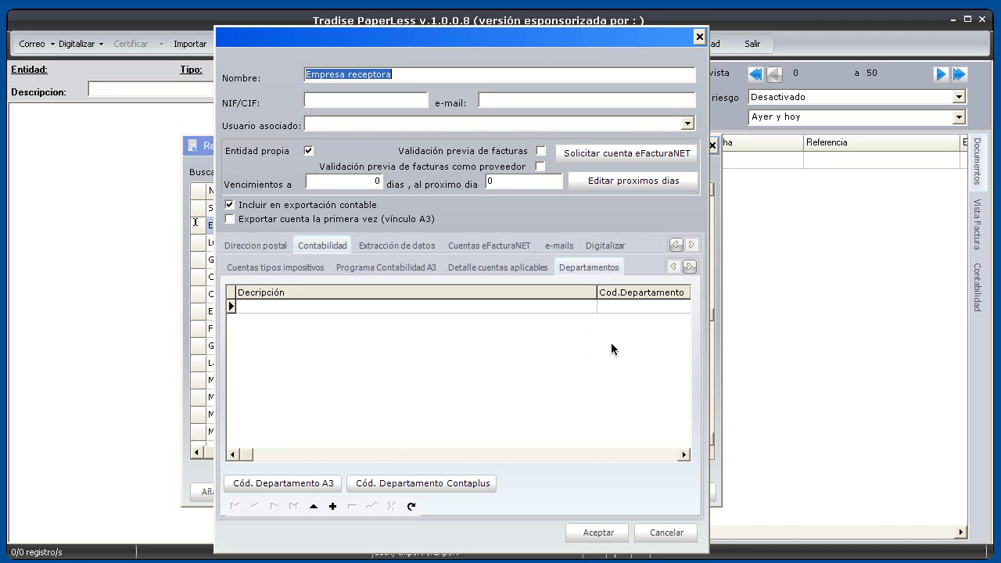
# - Try enabling first-time account export (vínculo A3) for Empresa receptora, discard the record's changes and close the references list
pyautogui.click(250, 210)
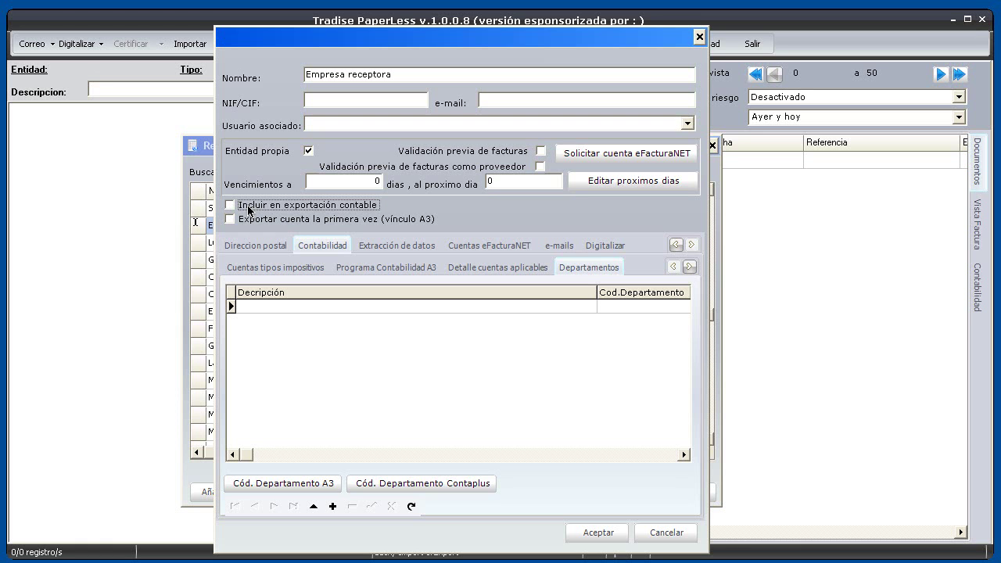
pyautogui.click(230, 205)
pyautogui.click(244, 222)
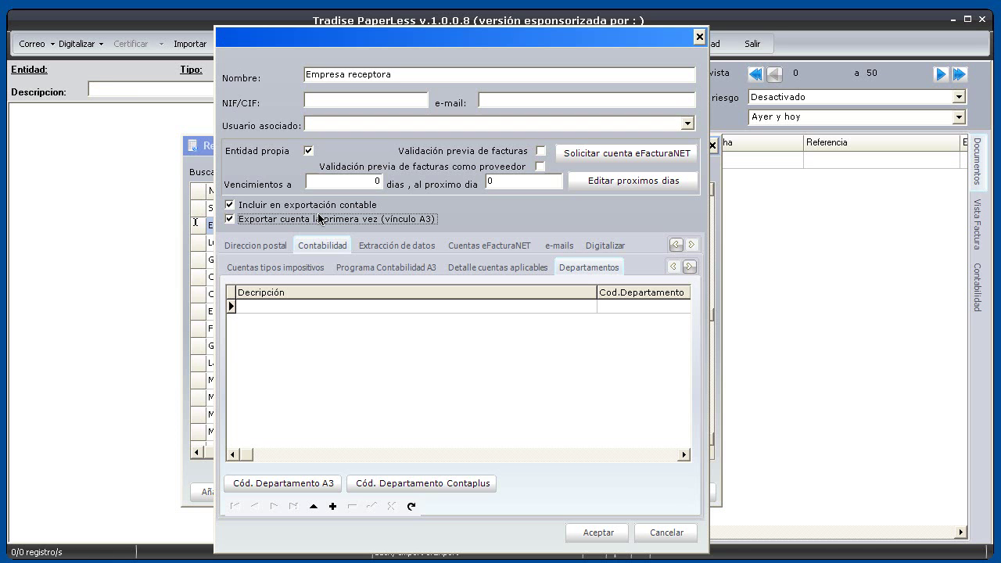
pyautogui.click(294, 268)
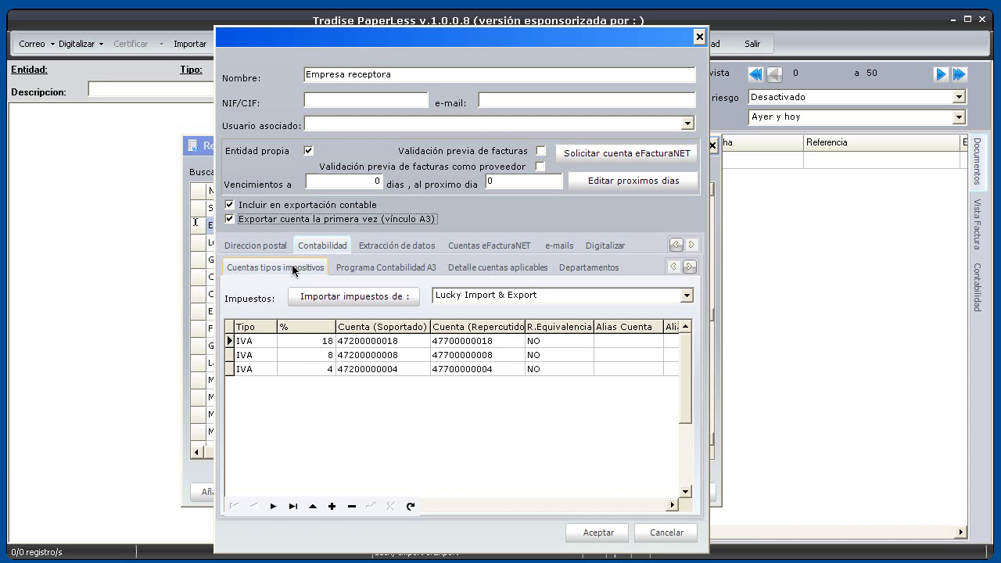
pyautogui.click(665, 533)
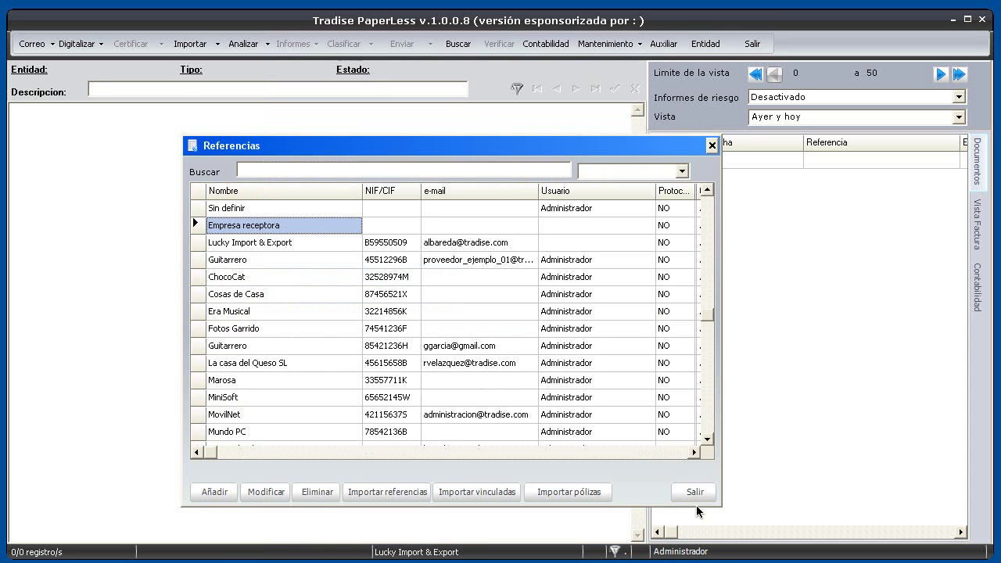
pyautogui.click(703, 495)
pyautogui.click(641, 45)
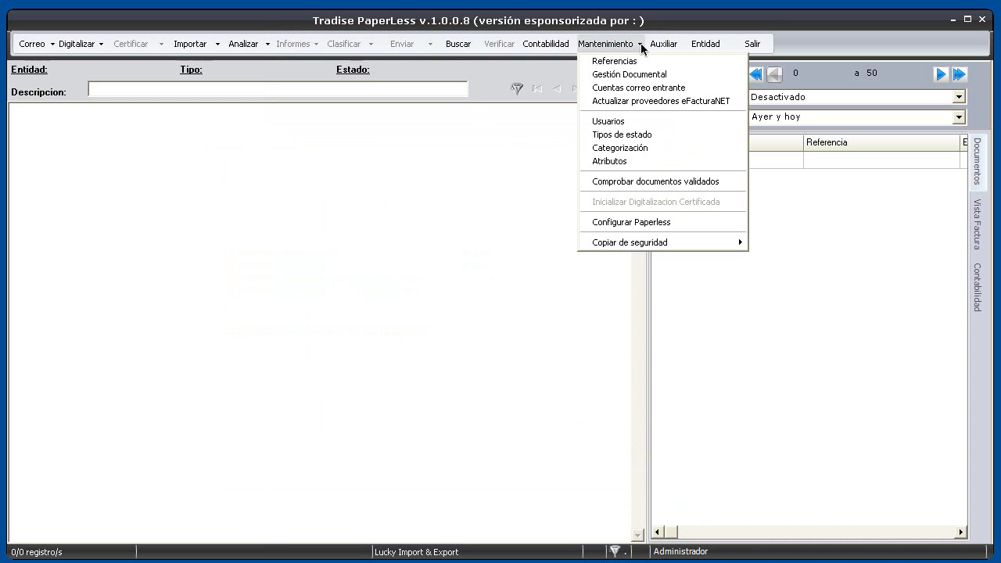
pyautogui.click(655, 223)
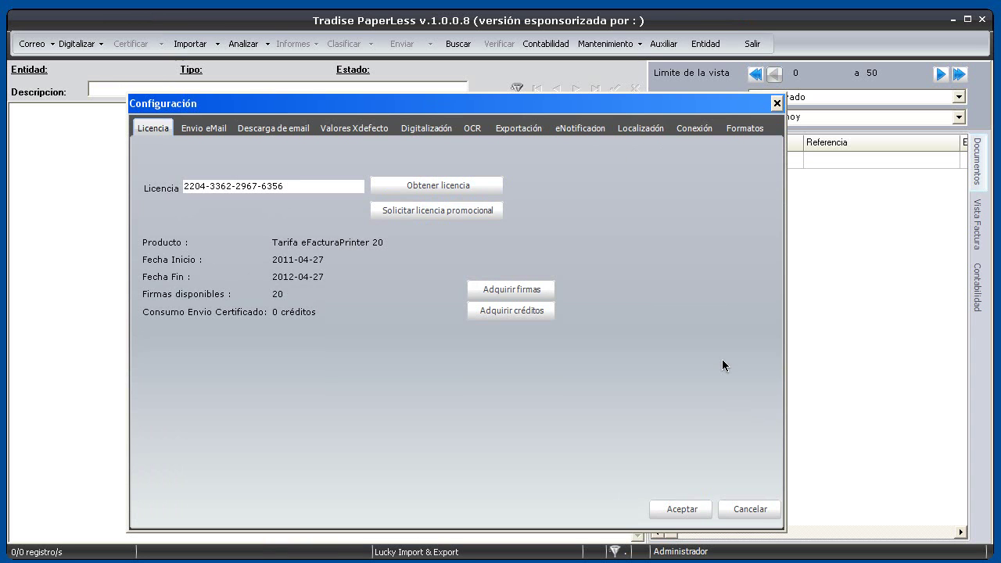
pyautogui.click(762, 509)
# - Reopen the Empresa receptora reference and display its automatic account assignment settings
pyautogui.click(640, 44)
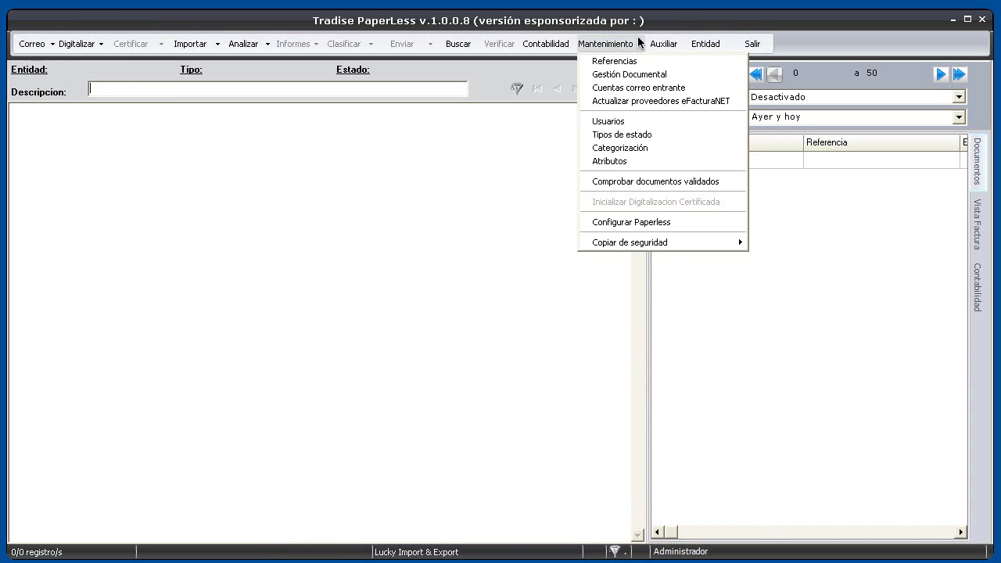
pyautogui.click(640, 68)
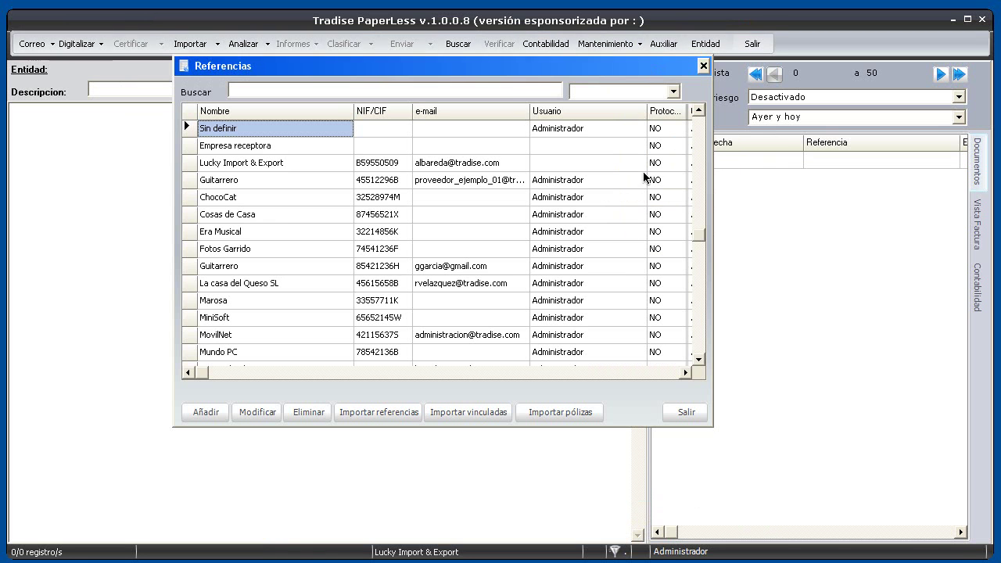
pyautogui.doubleClick(272, 144)
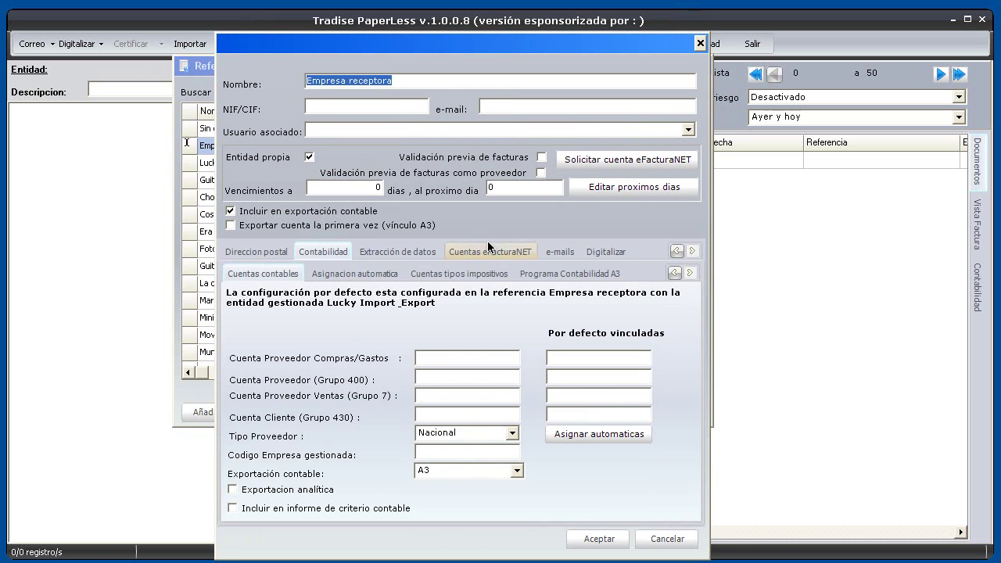
pyautogui.click(344, 274)
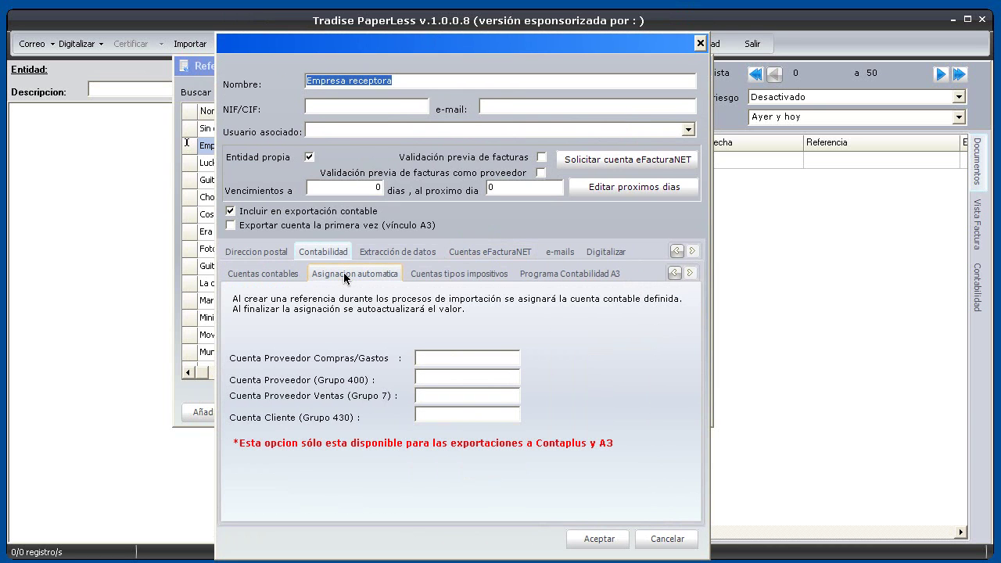